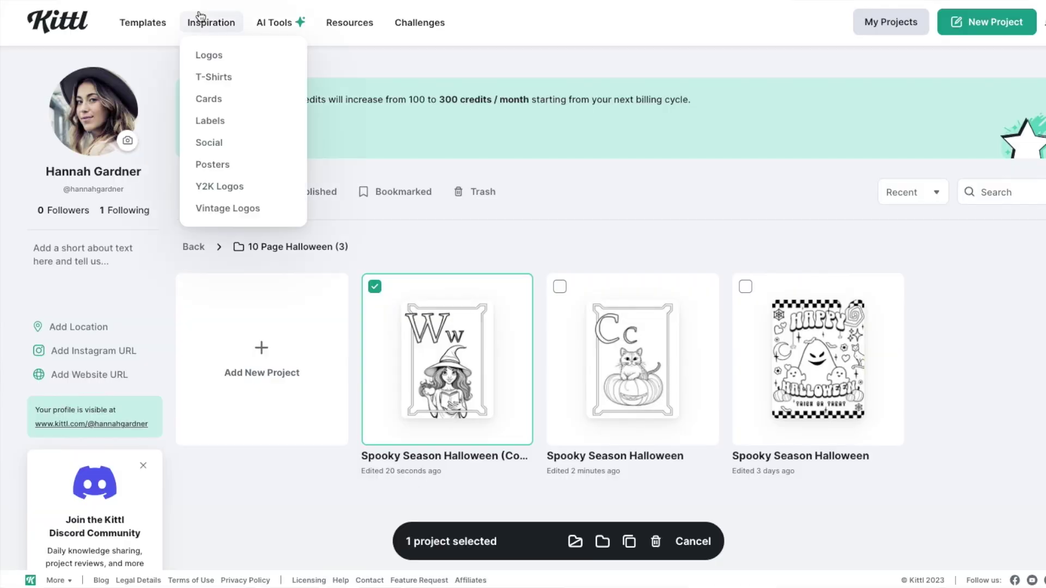
# - Search the inspiration gallery for "halloween" designs and open the Spooky Season Halloween T-shirt design
pyautogui.click(202, 20)
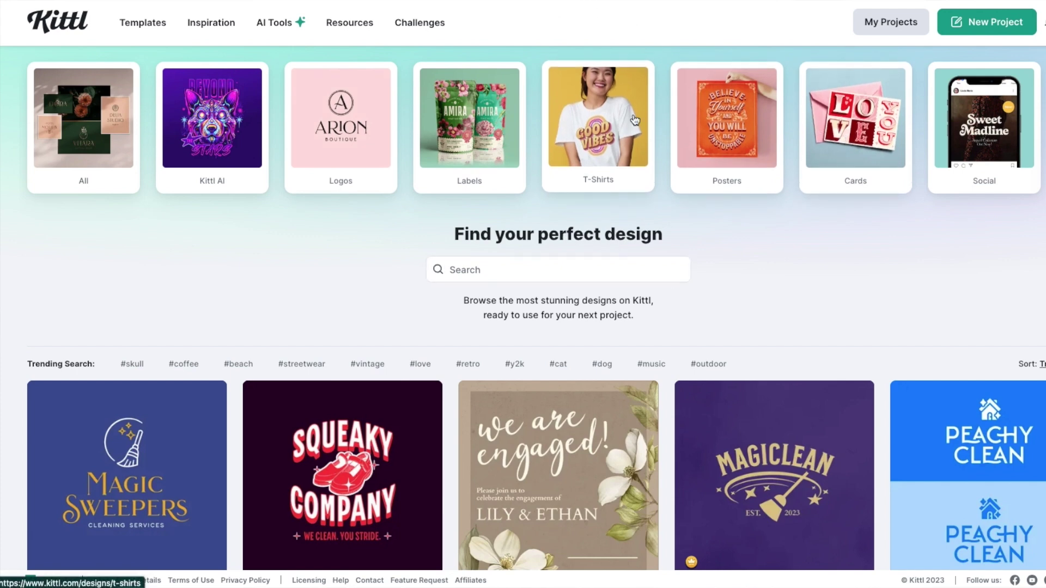
pyautogui.write('hall')
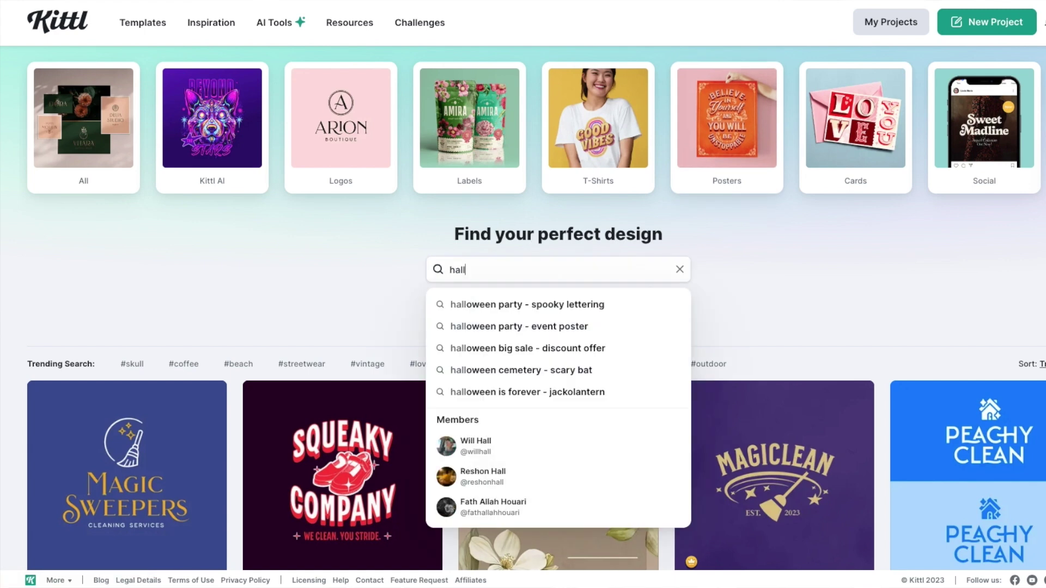
pyautogui.write('owee')
pyautogui.press('BackSpace')
pyautogui.press('BackSpace')
pyautogui.press('BackSpace')
pyautogui.press('BackSpace')
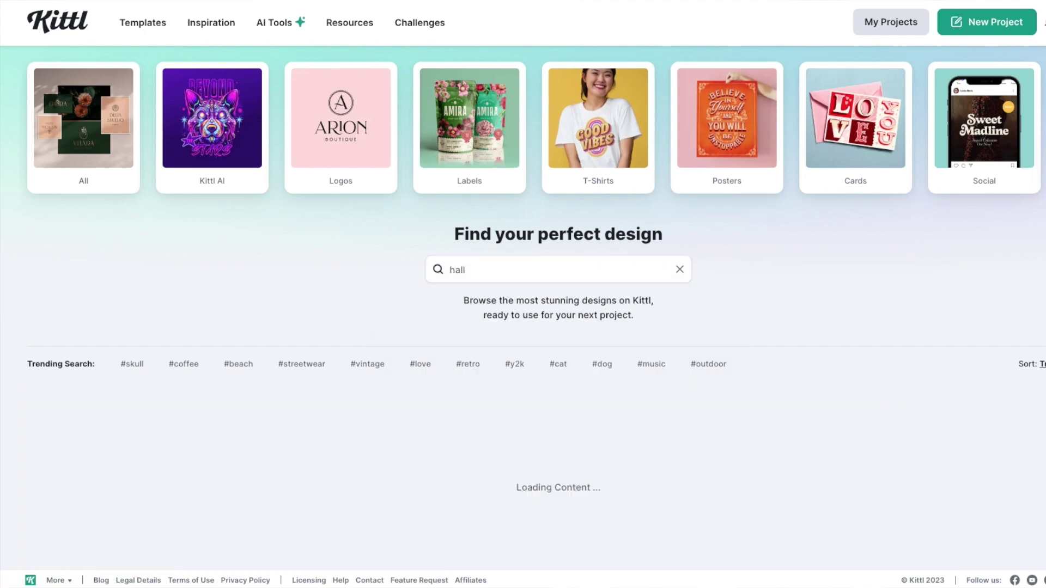
pyautogui.write('oween')
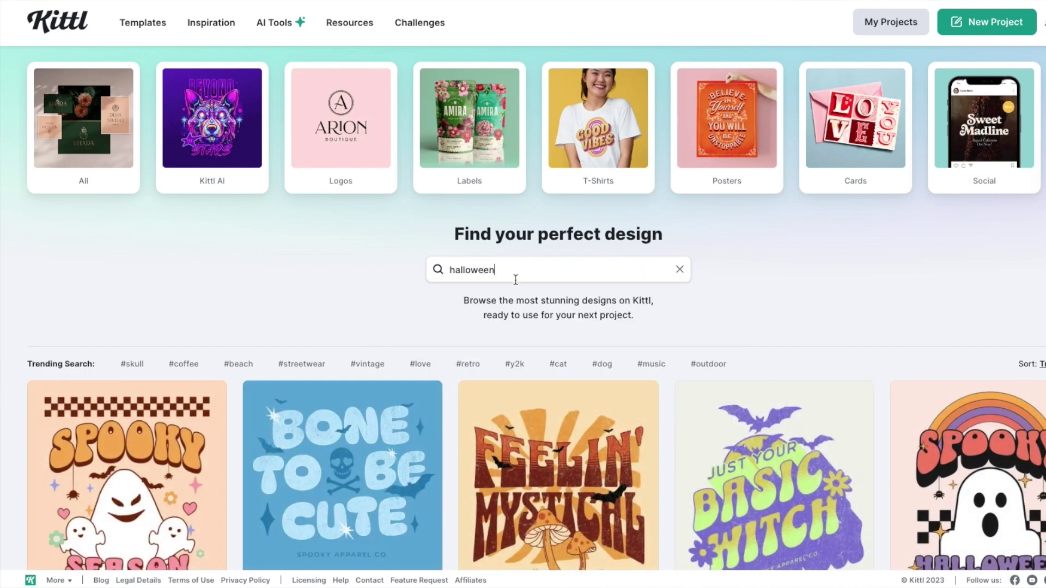
pyautogui.scroll(-5, 518, 279)
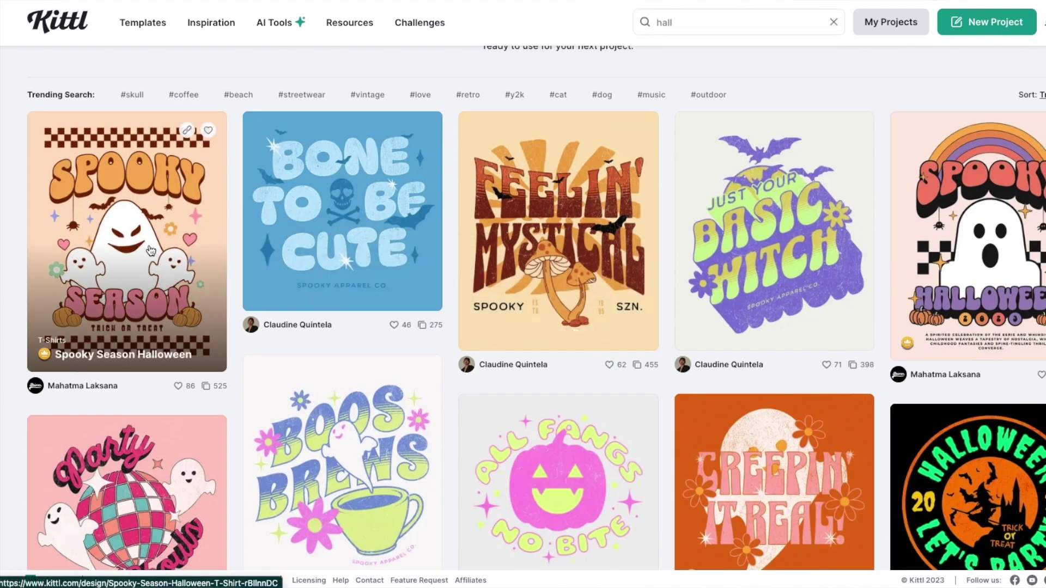
pyautogui.click(164, 256)
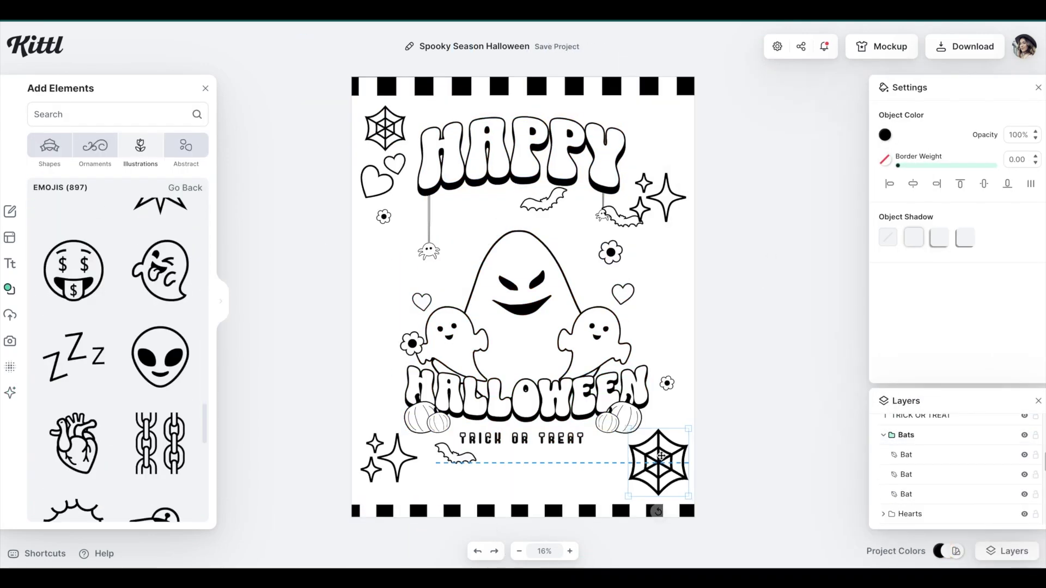
# - Place the crescent moon illustration in the space to the left of the large ghost
pyautogui.moveTo(771, 389); pyautogui.dragTo(384, 265)
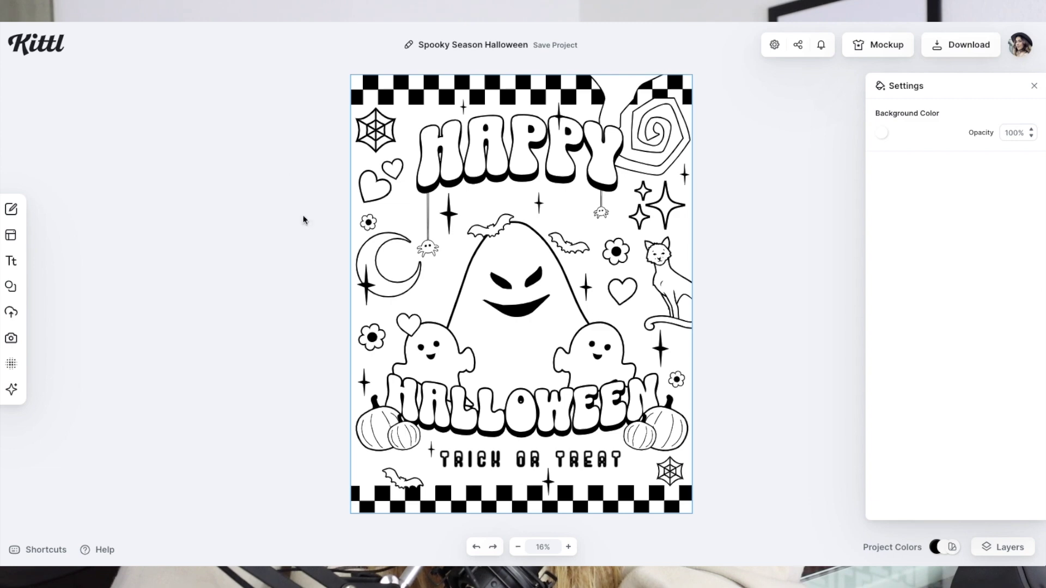
# - Inspect the settings of the HAPPY text, the pumpkin group and the cat illustration
pyautogui.click(538, 164)
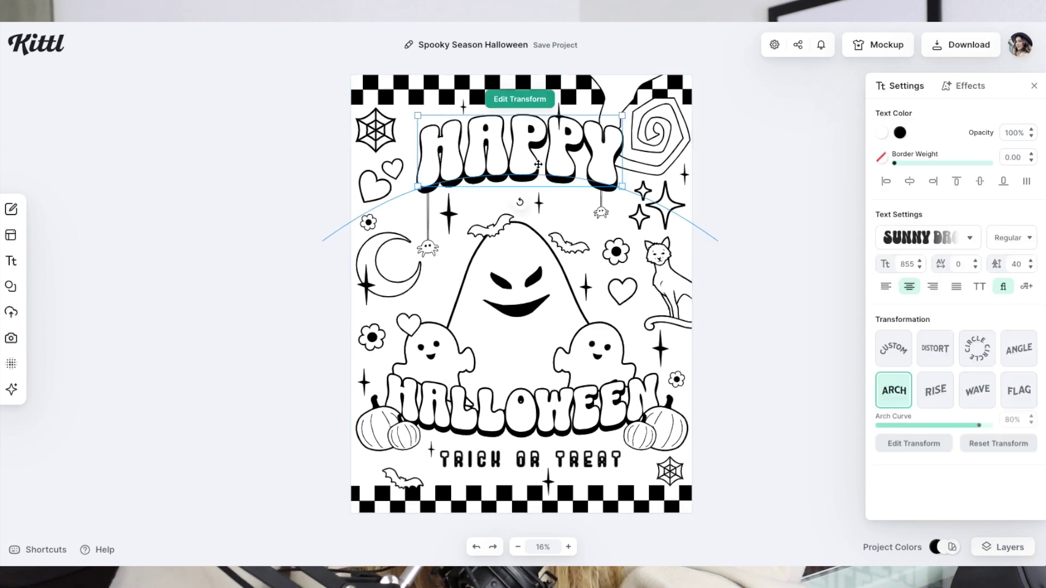
pyautogui.click(651, 418)
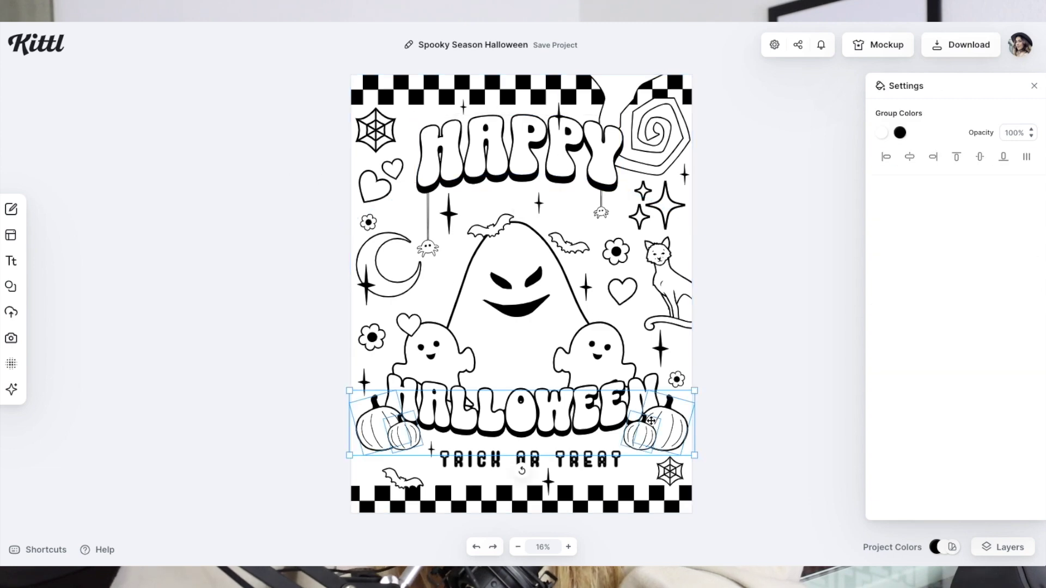
pyautogui.click(731, 358)
pyautogui.click(677, 305)
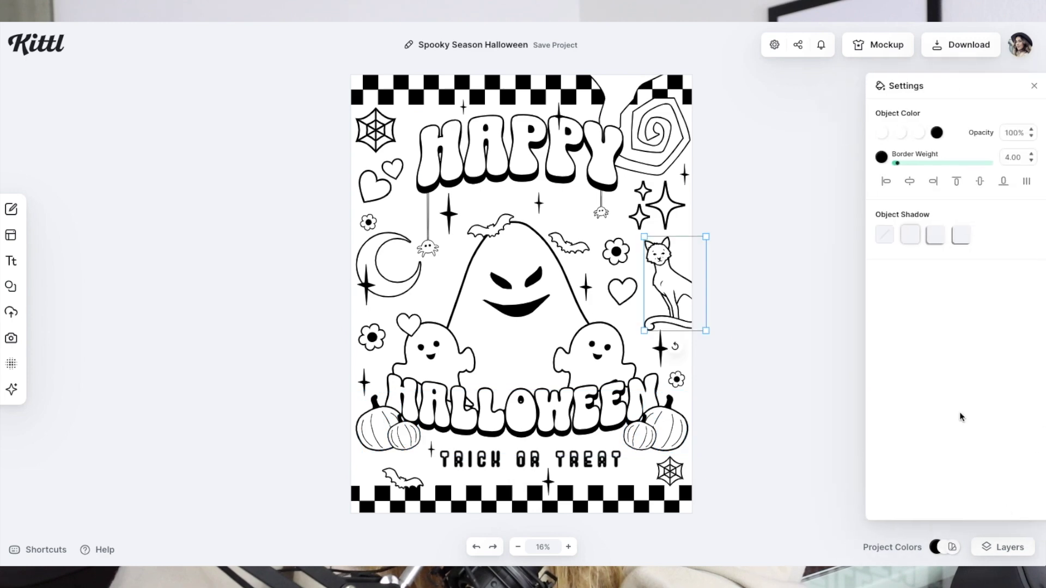
# - Examine the design's layers and the individual ghosts inside the Small Ghosts group
pyautogui.click(1007, 548)
pyautogui.scroll(-10, 928, 466)
pyautogui.scroll(5, 930, 466)
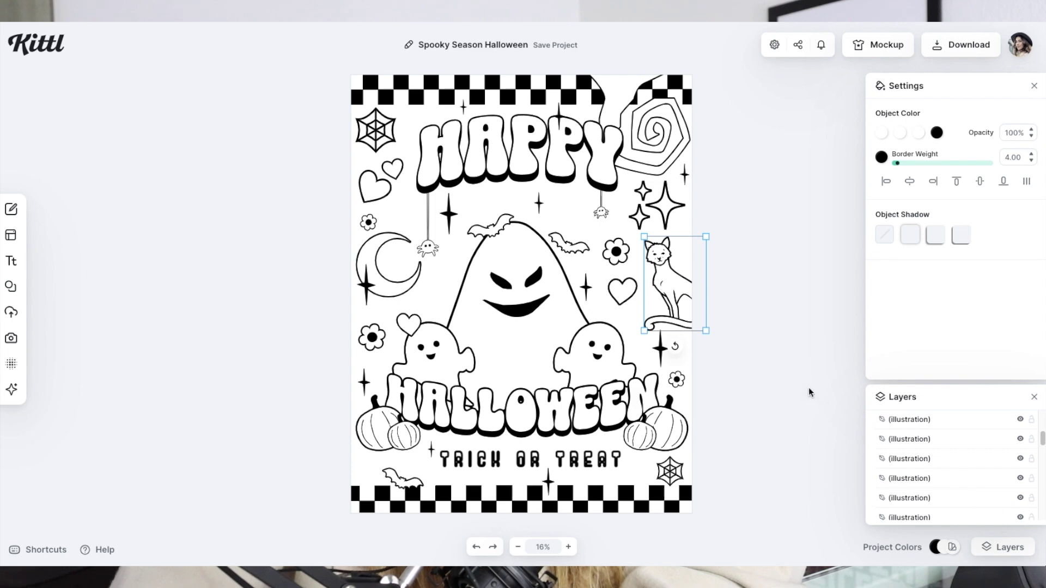
pyautogui.click(592, 361)
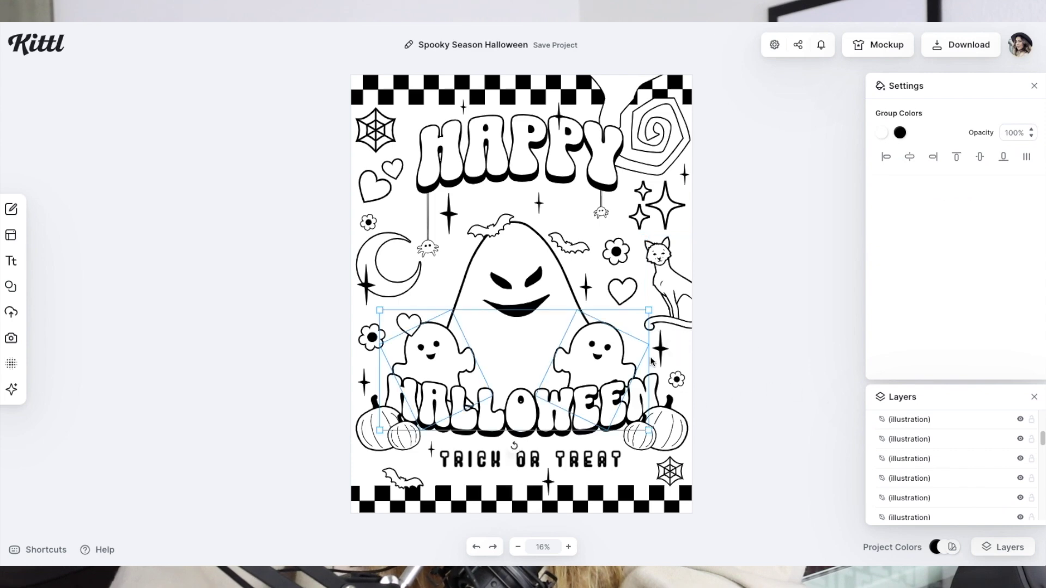
pyautogui.scroll(-5, 958, 453)
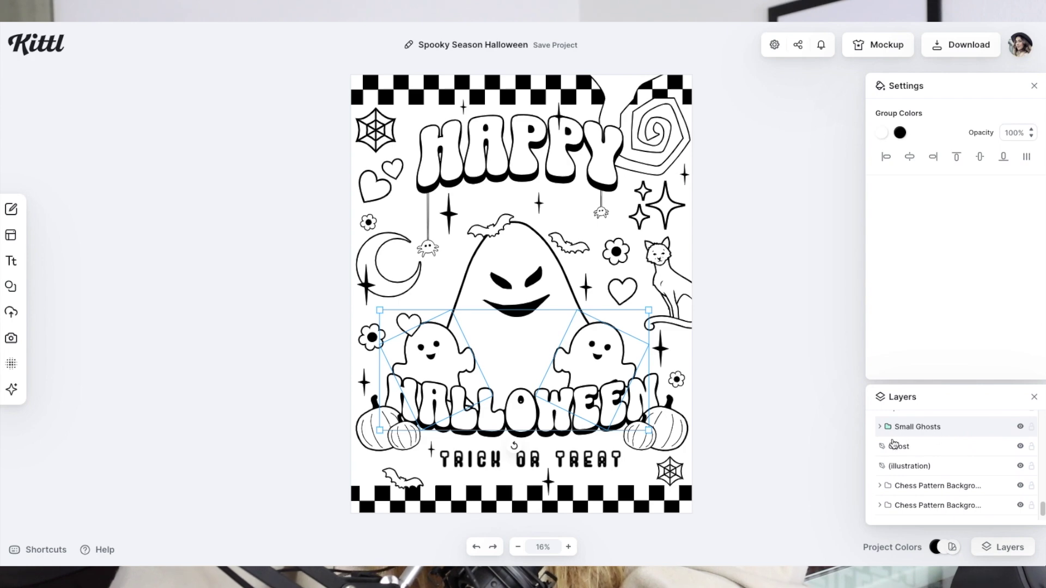
pyautogui.click(880, 427)
pyautogui.click(925, 466)
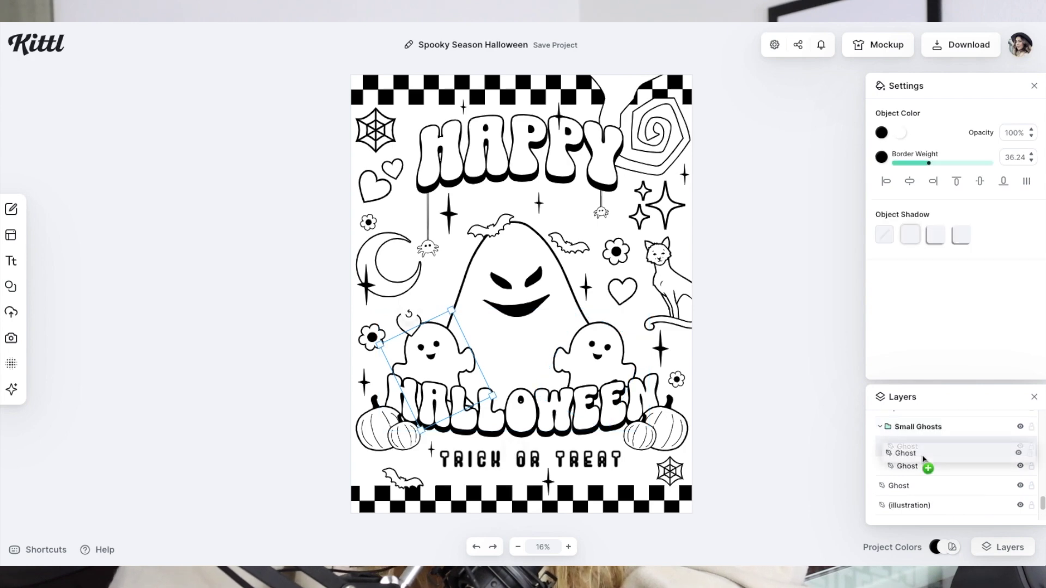
pyautogui.click(786, 328)
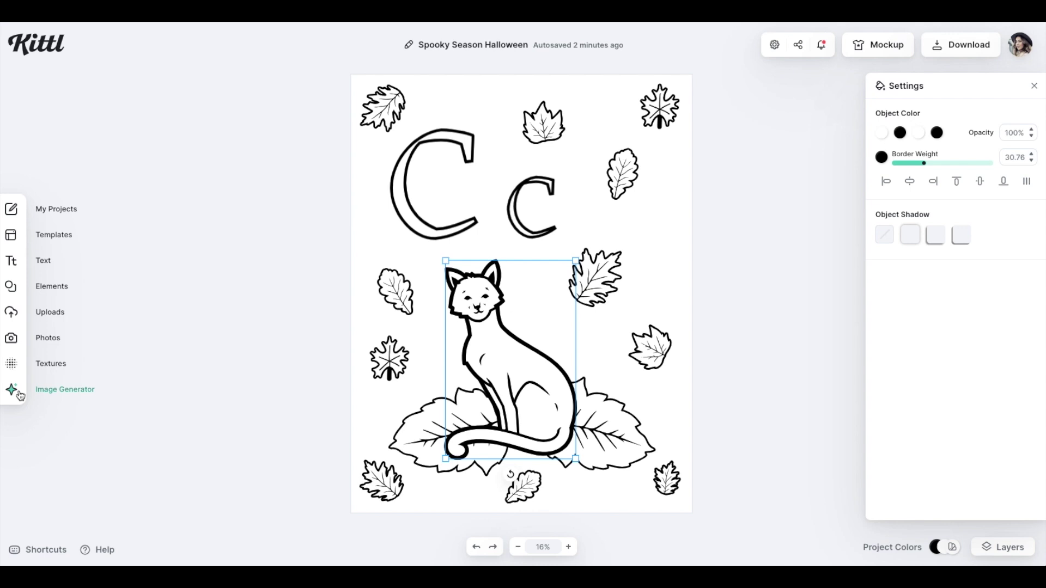
# - Reuse the prompt "Draw a color page with a witch holding an apple" in the image generator for the Cc page
pyautogui.click(11, 389)
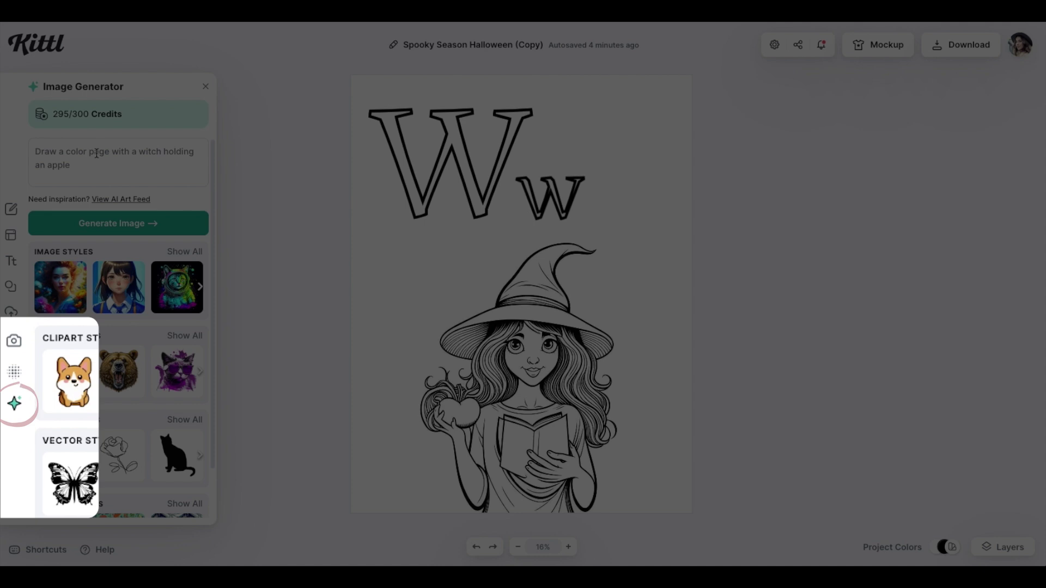
pyautogui.tripleClick(97, 154)
pyautogui.hotkey('ctrl', 'c')
pyautogui.click(207, 174)
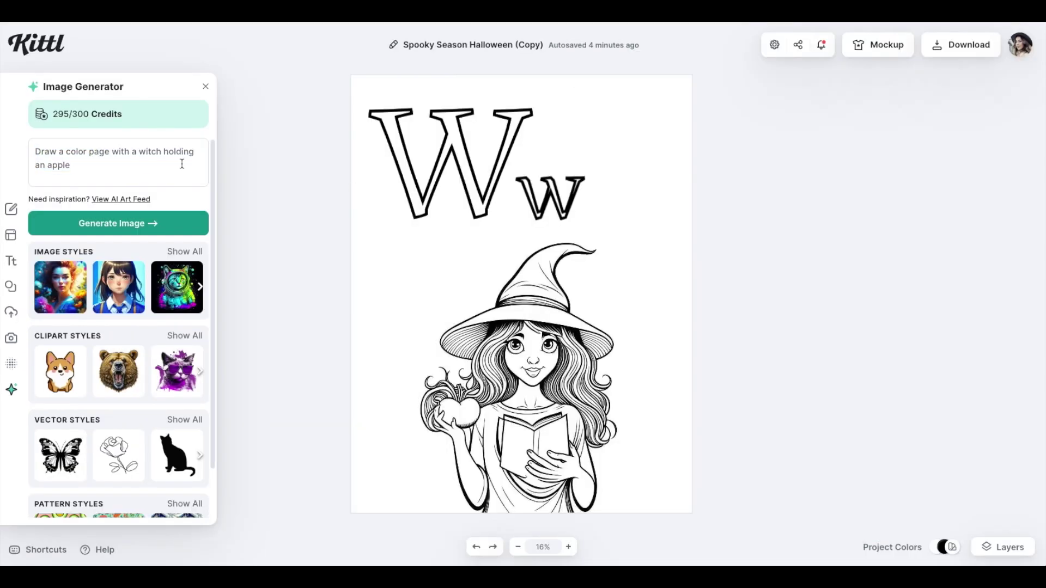
pyautogui.doubleClick(97, 154)
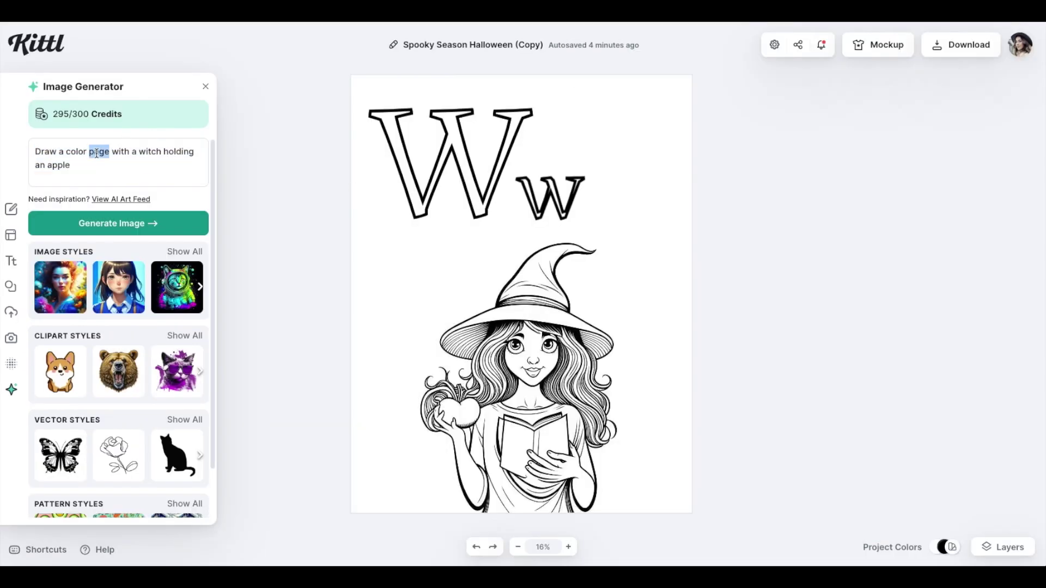
pyautogui.tripleClick(96, 154)
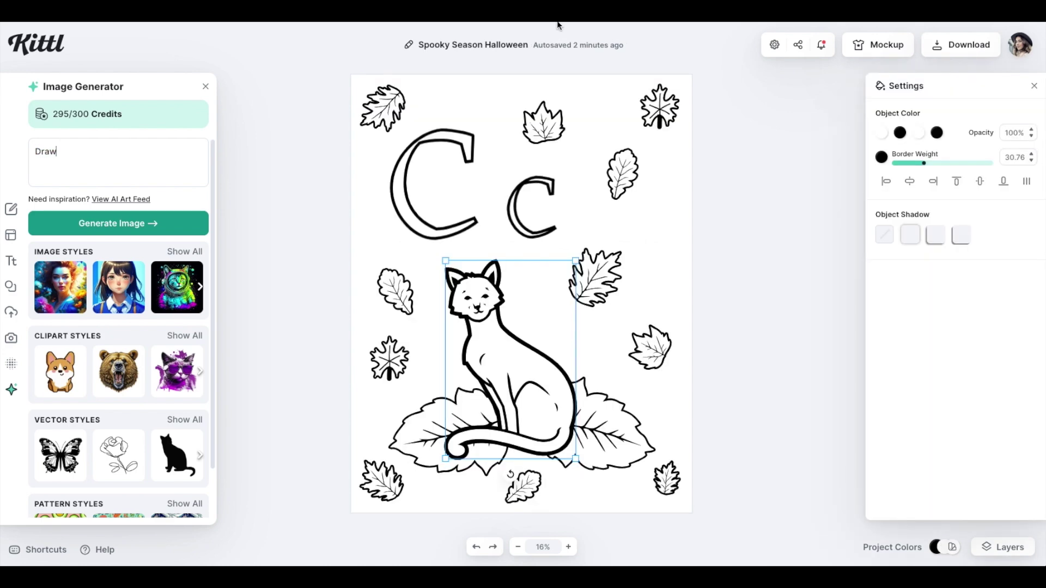
pyautogui.hotkey('ctrl', 'v')
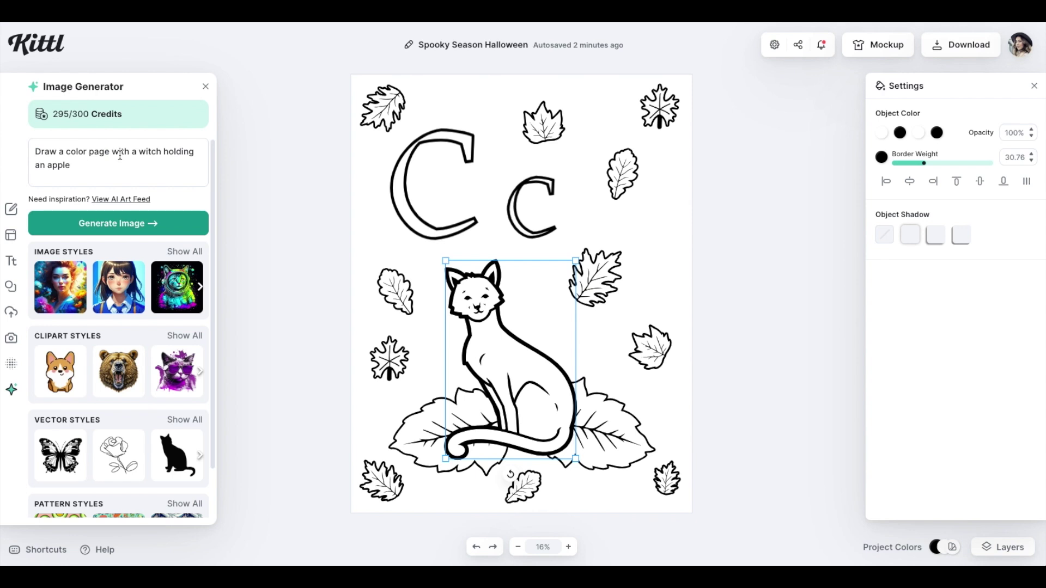
# - Change the prompt to "Draw a color page with a friendly halloween themed cat" and generate the image
pyautogui.write('friendly ha')
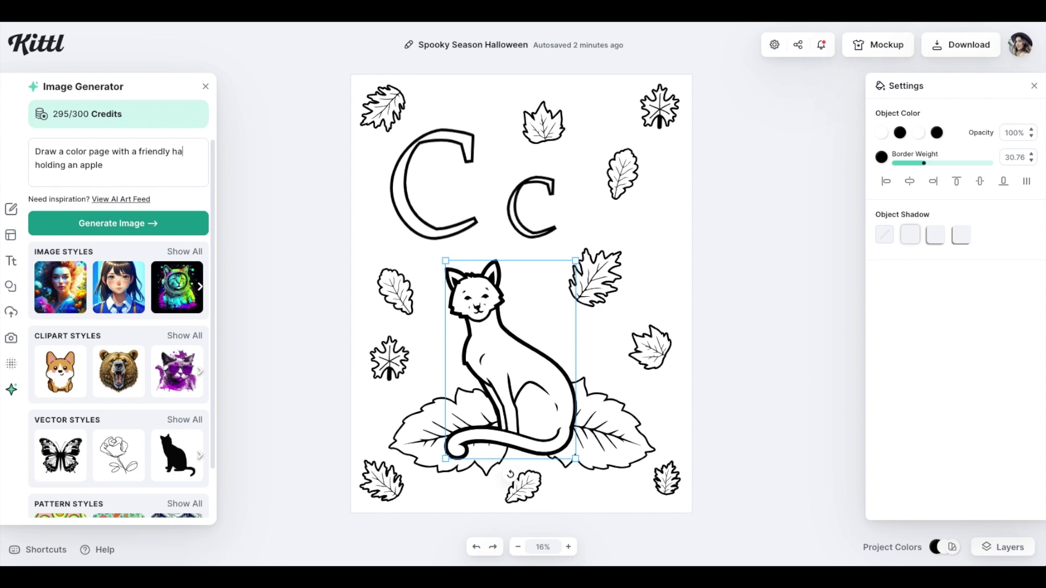
pyautogui.write('llowe')
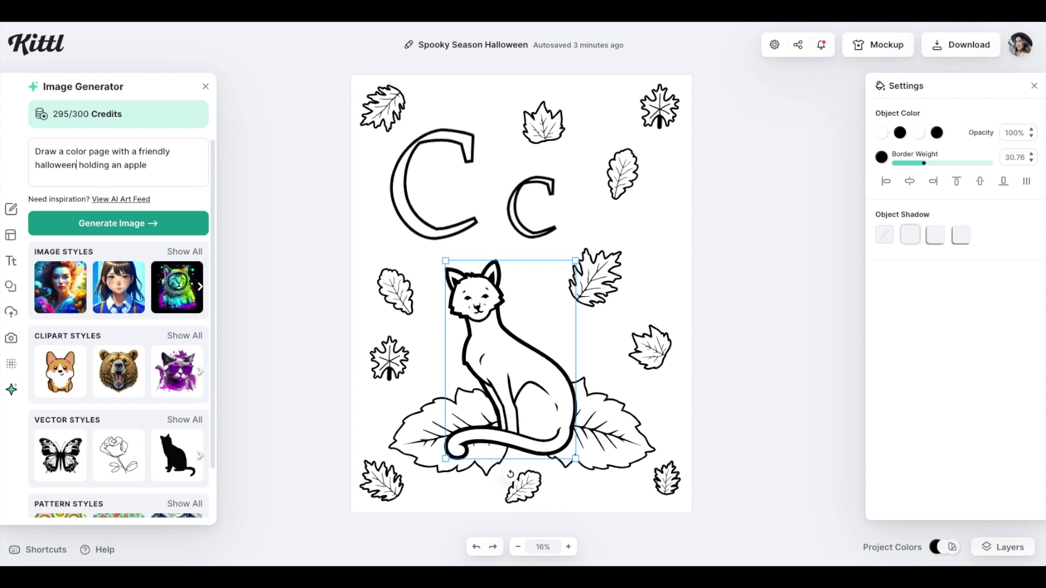
pyautogui.write('en')
pyautogui.doubleClick(86, 165)
pyautogui.write('themed cat')
pyautogui.moveTo(128, 165); pyautogui.dragTo(170, 167)
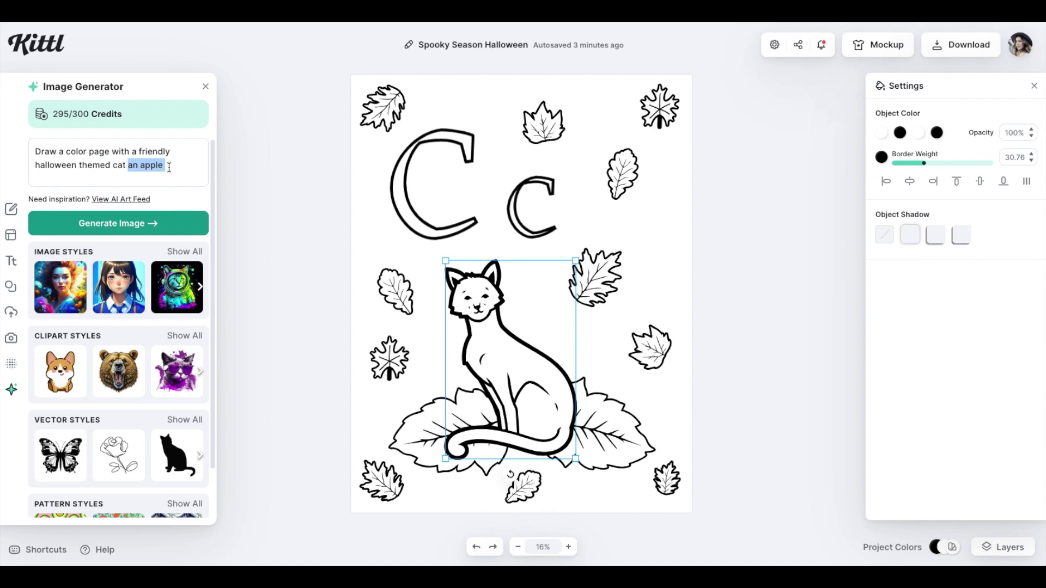
pyautogui.press('BackSpace')
pyautogui.click(122, 223)
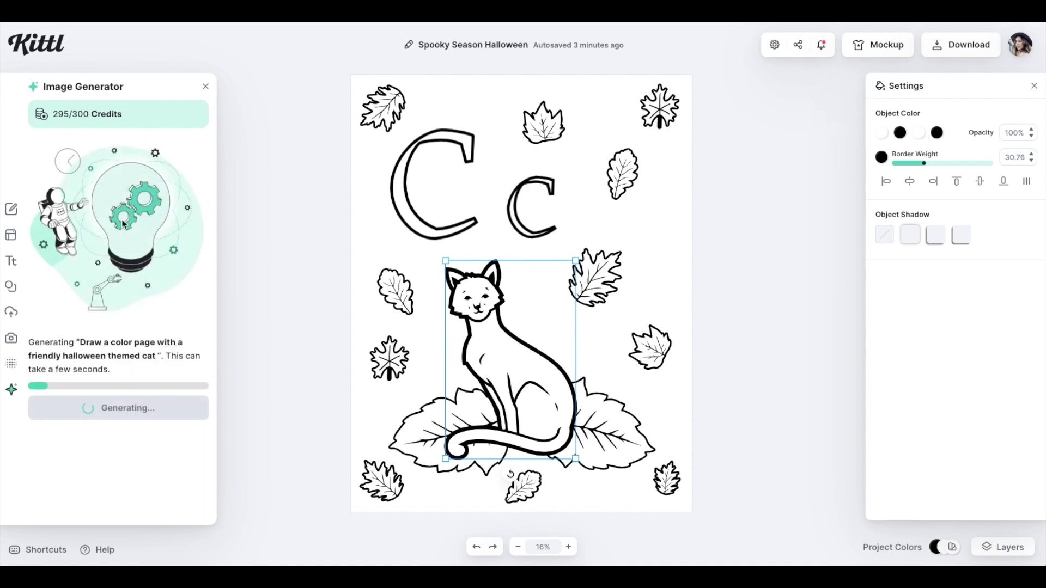
# - Enlarge the generated cat images and position the second cat-on-pumpkin image over the lowercase c
pyautogui.moveTo(463, 351); pyautogui.dragTo(346, 519)
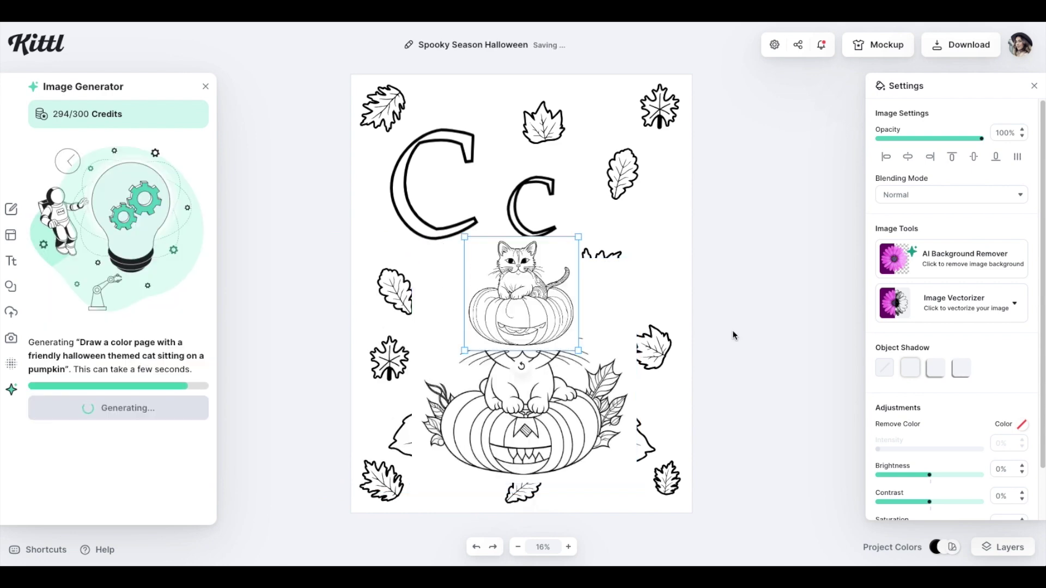
pyautogui.moveTo(545, 323); pyautogui.dragTo(620, 210)
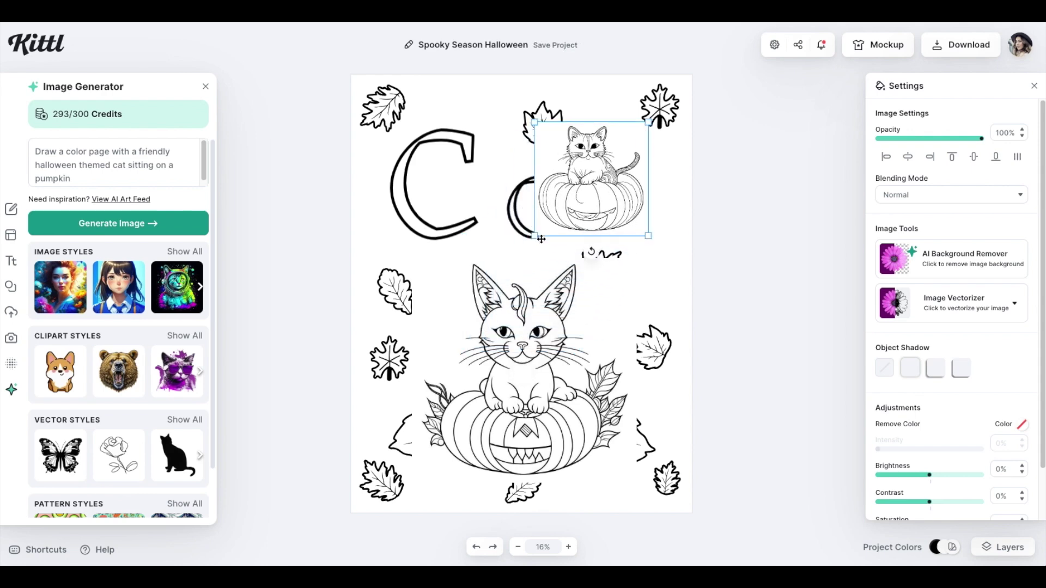
pyautogui.moveTo(533, 236); pyautogui.dragTo(399, 408)
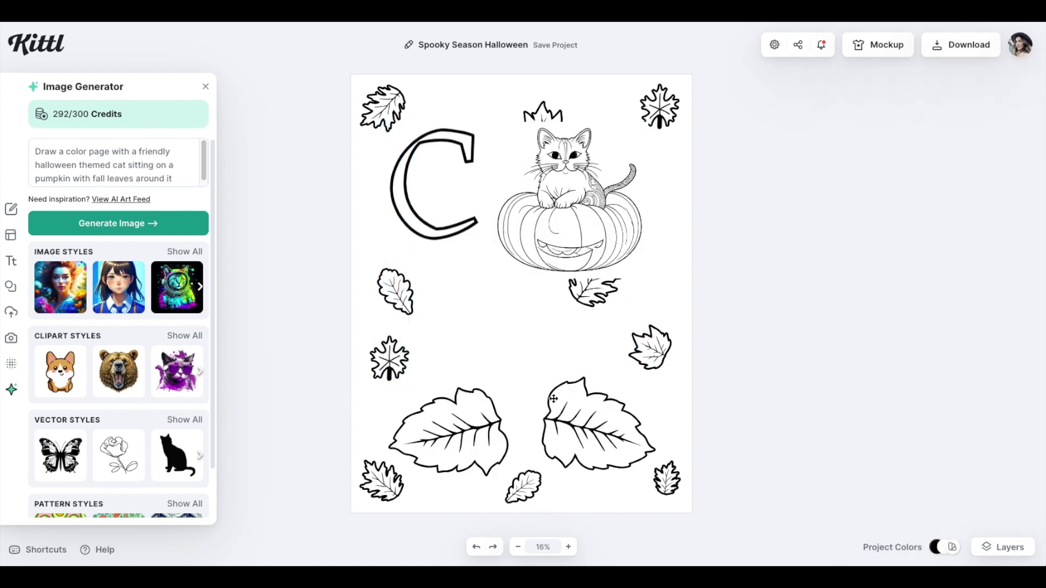
# - Delete the leaves on the lower part of the page and move the cat-on-pumpkin image below the letters
pyautogui.click(596, 420)
pyautogui.moveTo(342, 312); pyautogui.dragTo(693, 513)
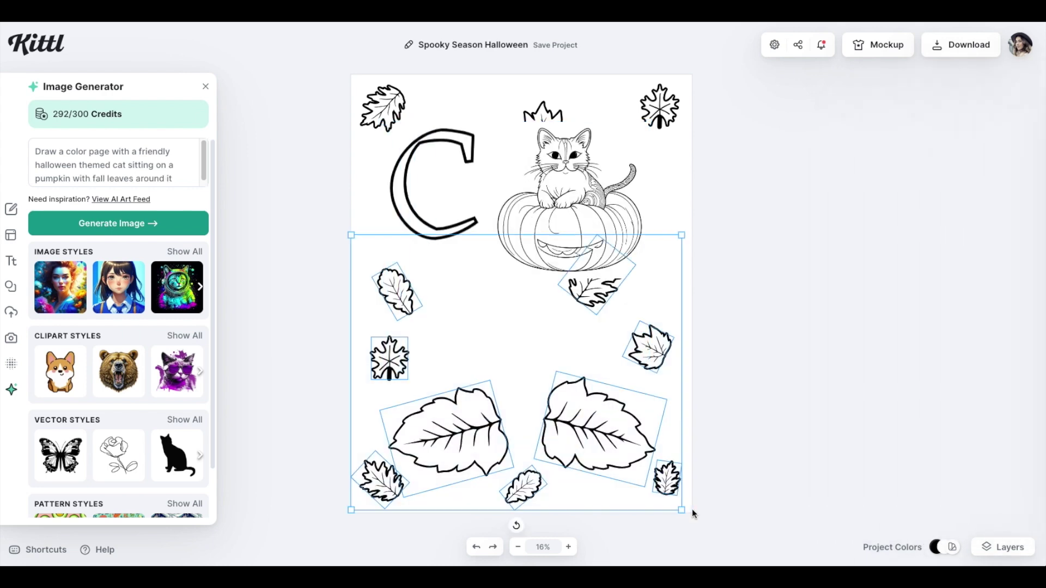
pyautogui.press('Delete')
pyautogui.click(549, 244)
pyautogui.moveTo(548, 243); pyautogui.dragTo(480, 396)
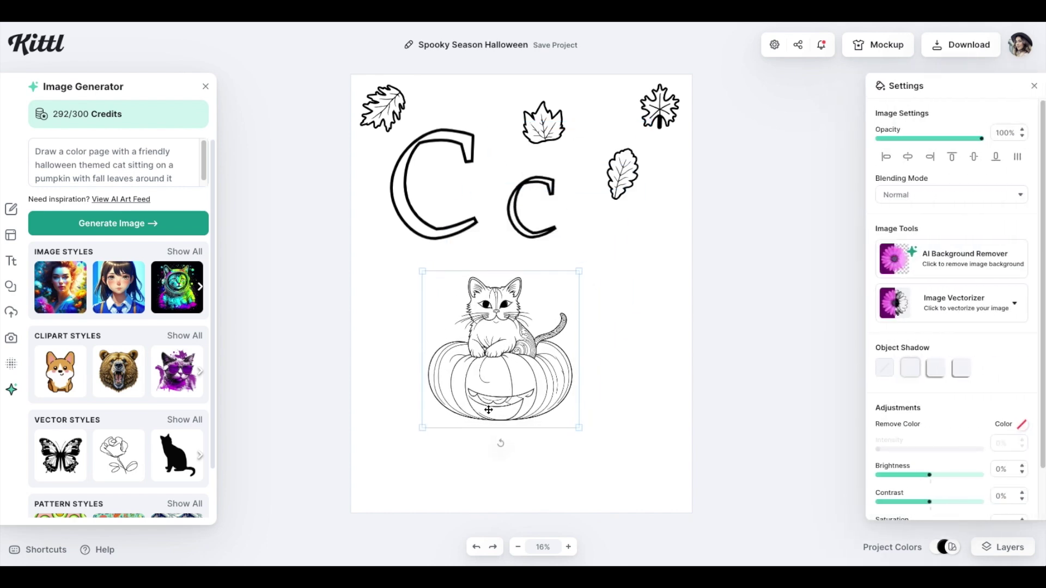
# - Delete the remaining leaves around the capital and lowercase C
pyautogui.click(675, 234)
pyautogui.press('Delete')
pyautogui.click(542, 121)
pyautogui.press('Delete')
pyautogui.click(384, 107)
pyautogui.press('Delete')
# - Enlarge the cat-on-pumpkin image to fill the area below the letters and center it on the page
pyautogui.click(488, 331)
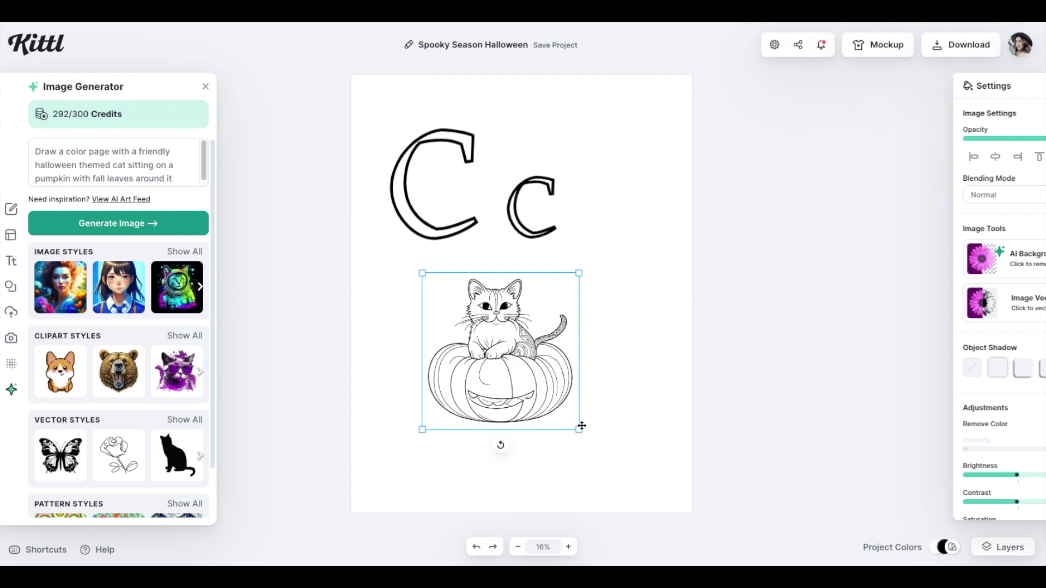
pyautogui.moveTo(580, 432); pyautogui.dragTo(707, 520)
pyautogui.moveTo(613, 445); pyautogui.dragTo(583, 423)
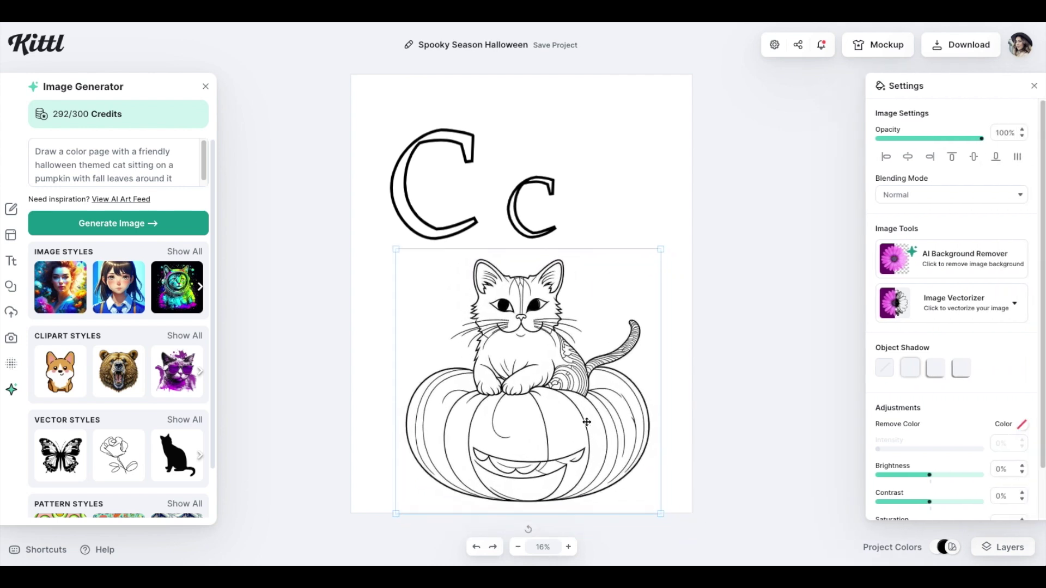
pyautogui.moveTo(659, 249); pyautogui.dragTo(633, 276)
pyautogui.moveTo(579, 337); pyautogui.dragTo(605, 325)
pyautogui.press('Escape')
# - Add a double-line rectangular frame from a "rectangle leaf frame" element search around the page content and move the capital C inside it
pyautogui.click(11, 263)
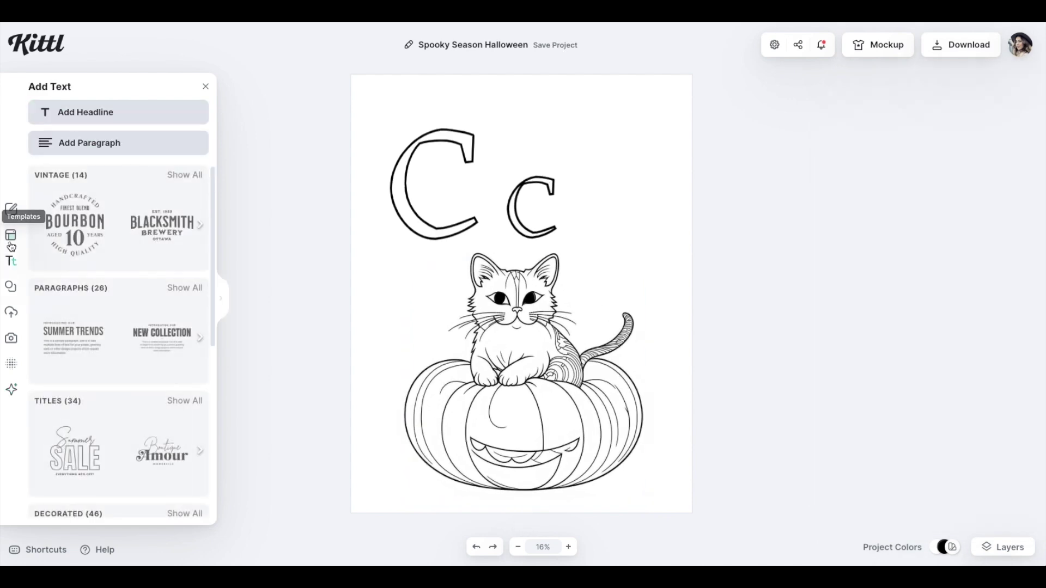
pyautogui.click(11, 235)
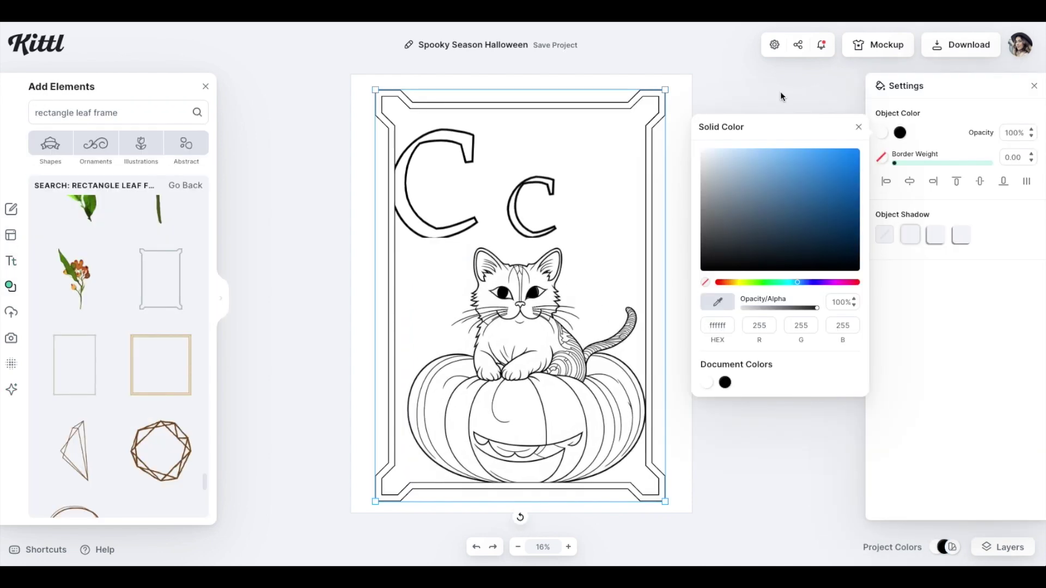
pyautogui.moveTo(434, 225); pyautogui.dragTo(438, 219)
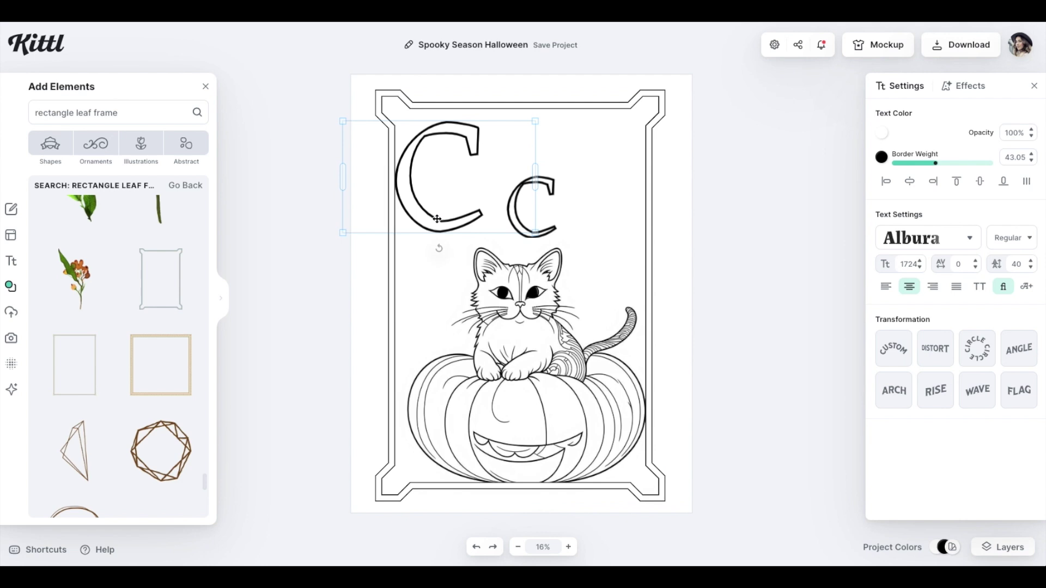
pyautogui.click(729, 139)
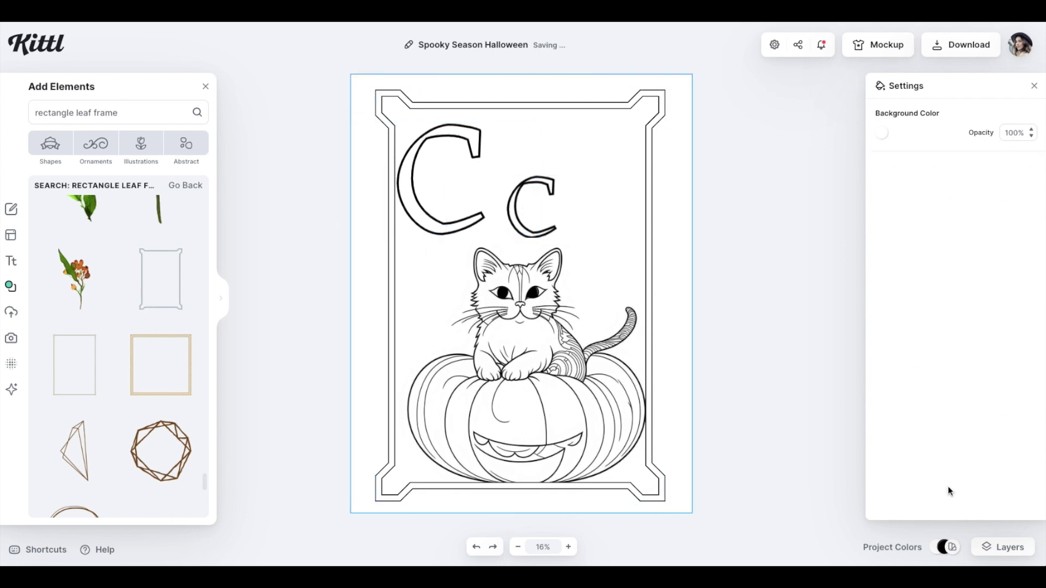
# - Reorder the layers so the frame sits behind the letters and the cat-on-pumpkin image lies directly above the background, behind the frame
pyautogui.click(986, 547)
pyautogui.click(928, 422)
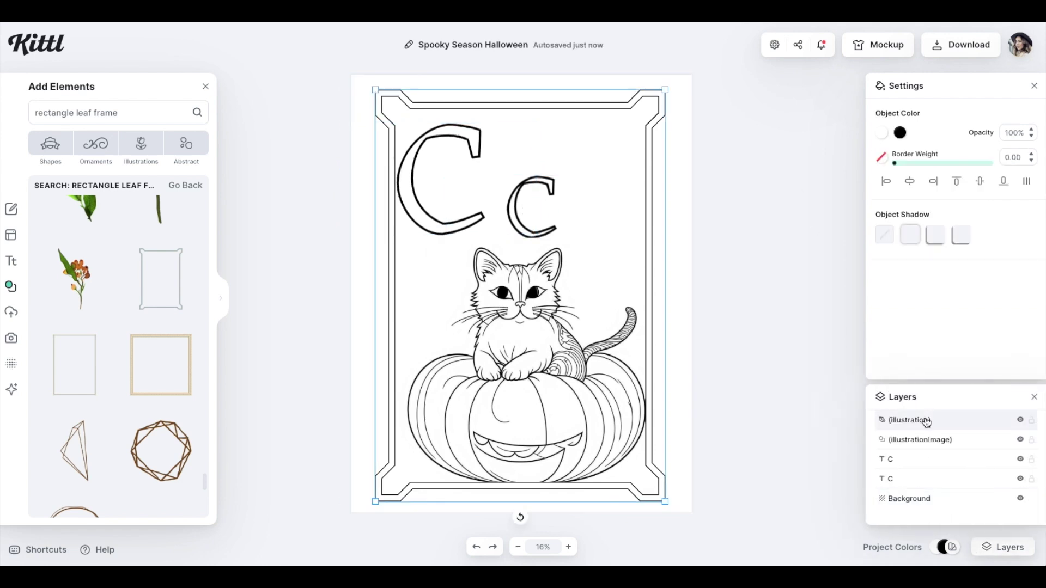
pyautogui.moveTo(923, 426); pyautogui.dragTo(923, 509)
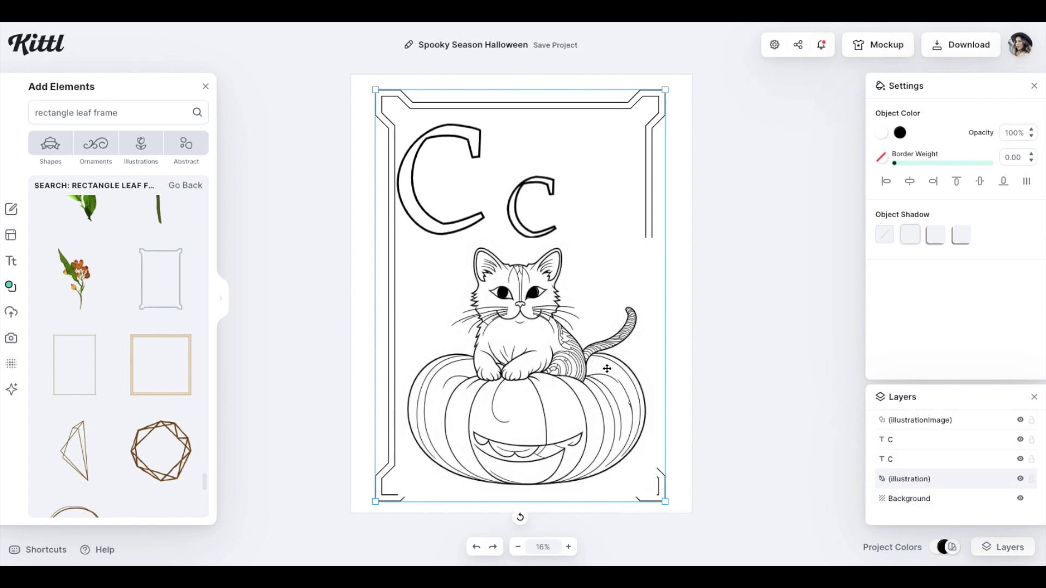
pyautogui.click(576, 328)
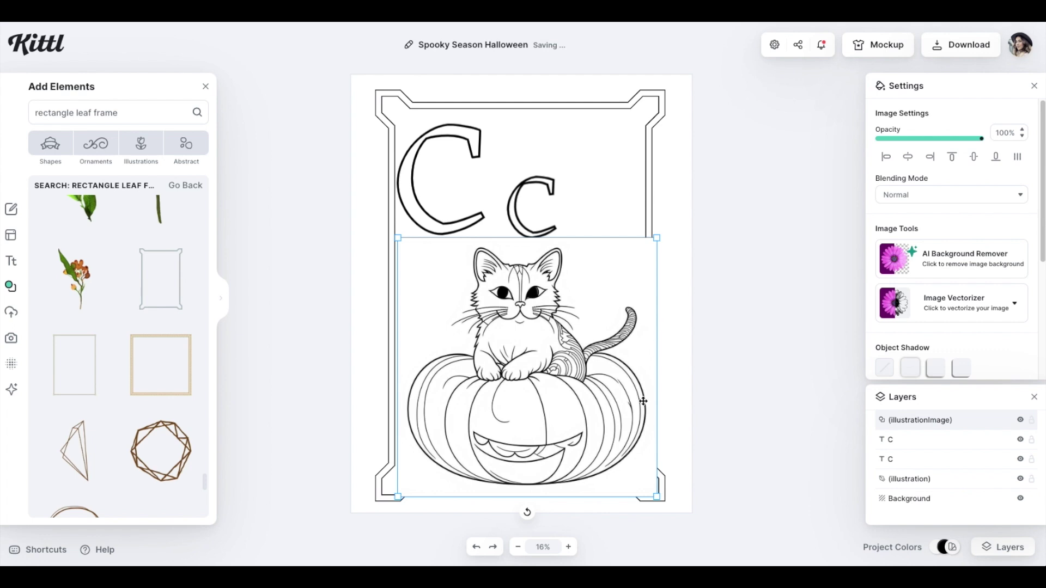
pyautogui.moveTo(946, 420); pyautogui.dragTo(943, 500)
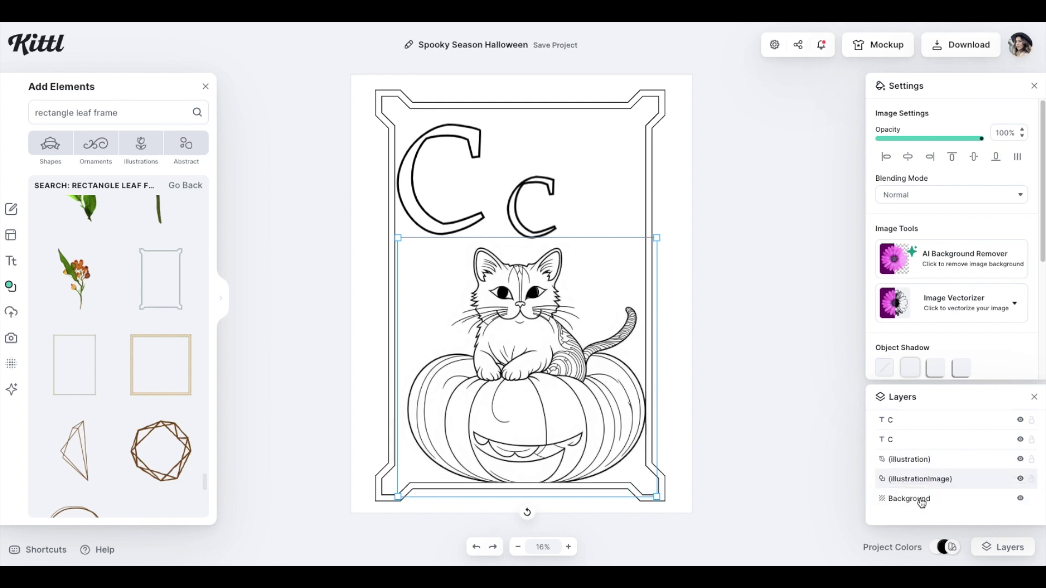
# - Shift the capital and lowercase C slightly to the left within the page, above the cat
pyautogui.click(715, 328)
pyautogui.moveTo(408, 199); pyautogui.dragTo(398, 200)
pyautogui.click(581, 227)
pyautogui.click(543, 185)
pyautogui.moveTo(542, 185); pyautogui.dragTo(523, 182)
pyautogui.click(637, 180)
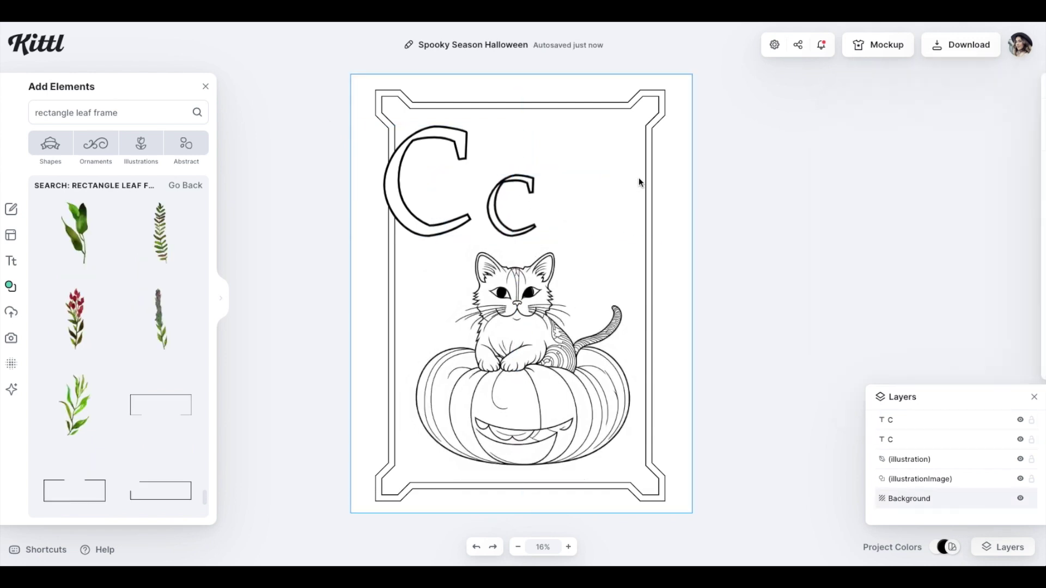
# - Copy the double-line frame from the letter C page and paste it onto the letter W witch page
pyautogui.click(646, 182)
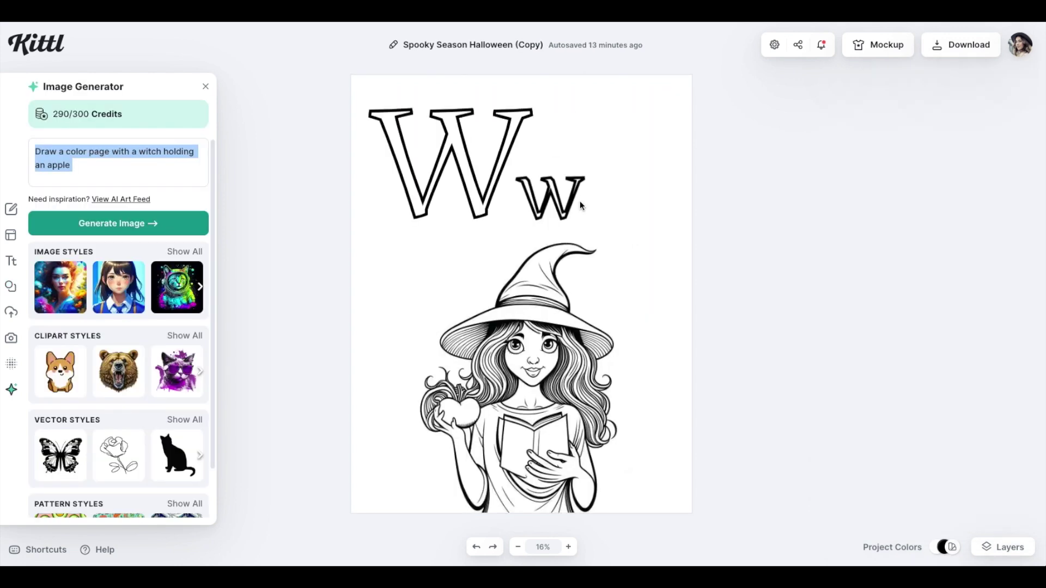
pyautogui.write('43.05')
pyautogui.click(614, 195)
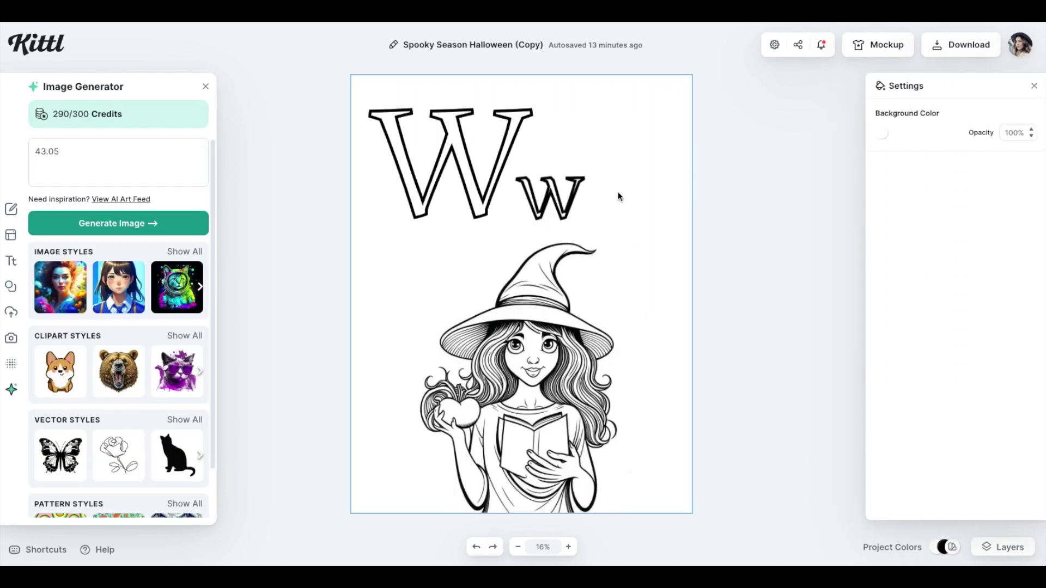
pyautogui.hotkey('ctrl', 'v')
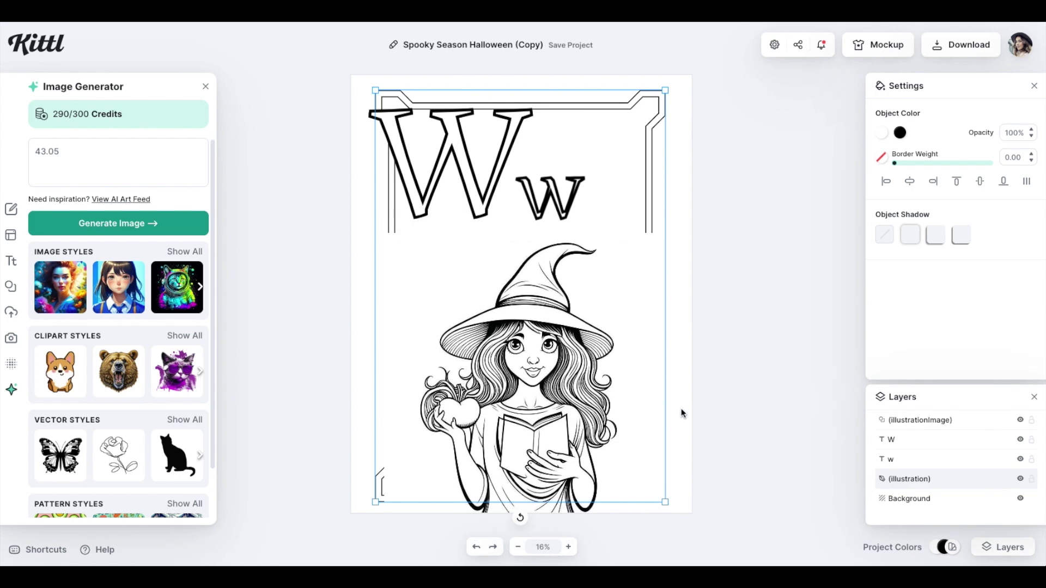
# - Place the witch image behind the frame, directly above the background, and nudge it slightly to the left
pyautogui.click(622, 360)
pyautogui.moveTo(963, 421); pyautogui.dragTo(953, 518)
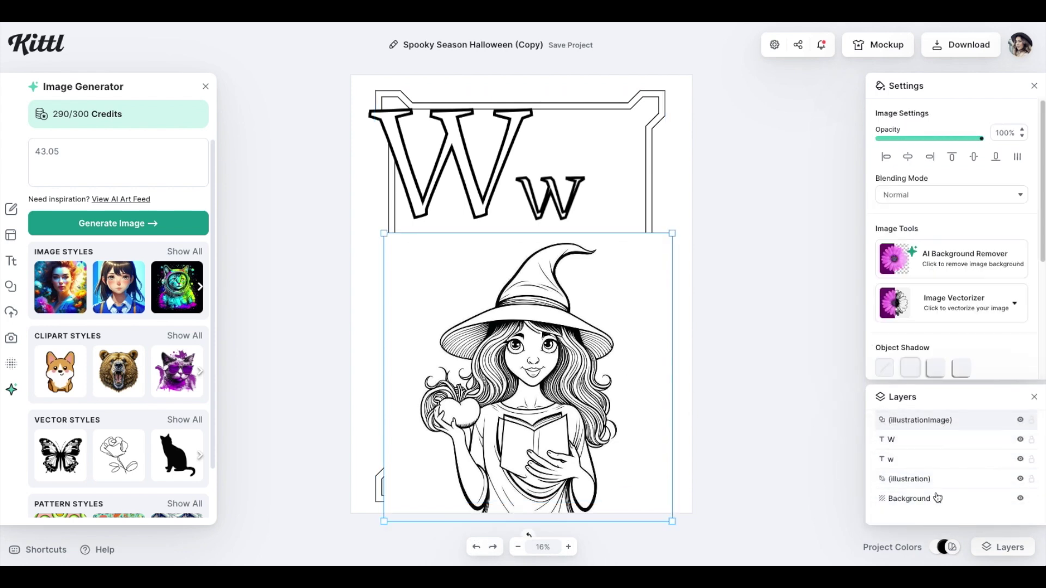
pyautogui.moveTo(918, 423); pyautogui.dragTo(913, 499)
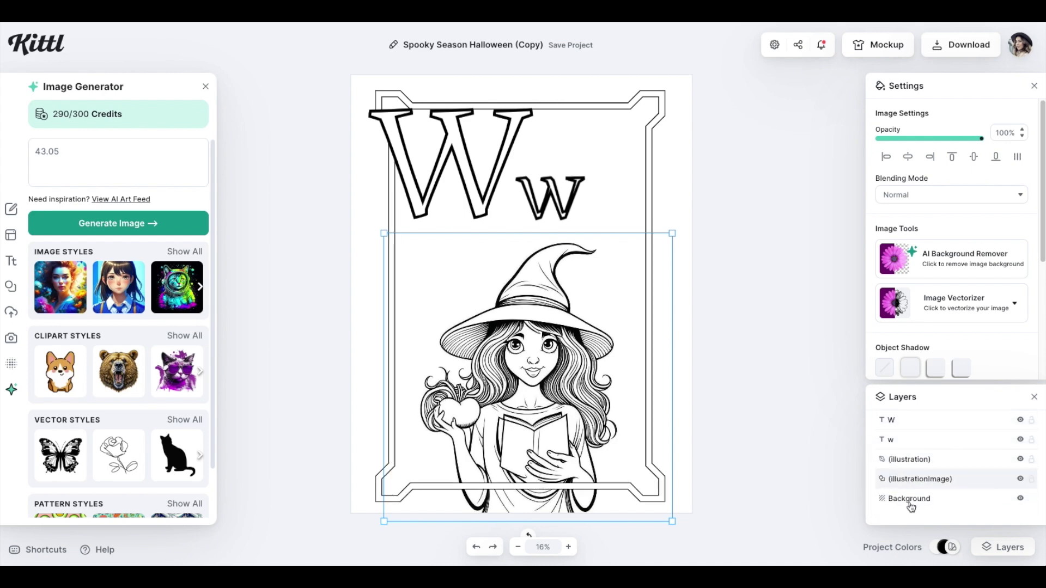
pyautogui.click(803, 433)
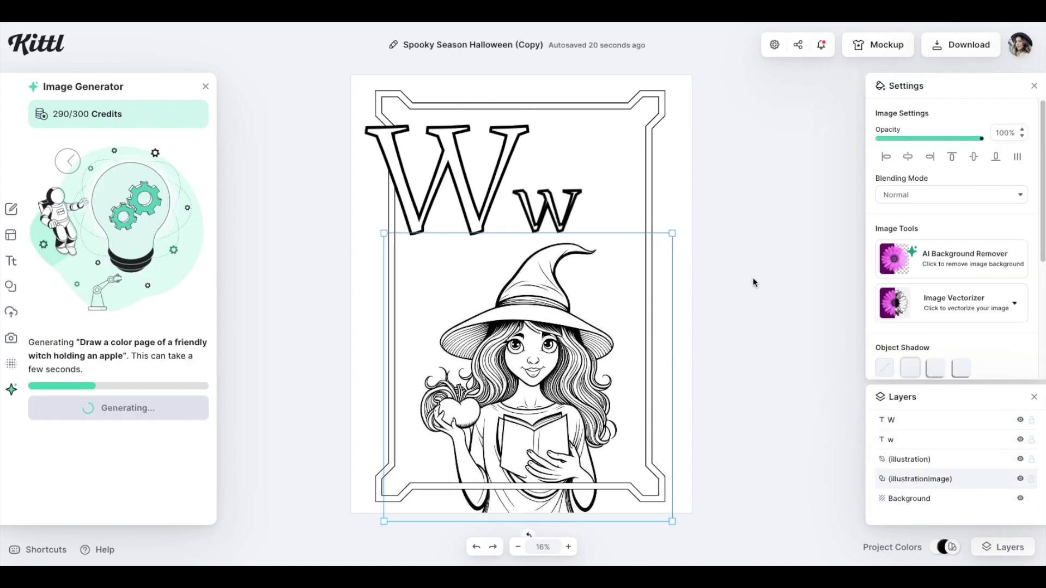
pyautogui.click(753, 282)
pyautogui.moveTo(549, 392); pyautogui.dragTo(544, 393)
pyautogui.click(773, 359)
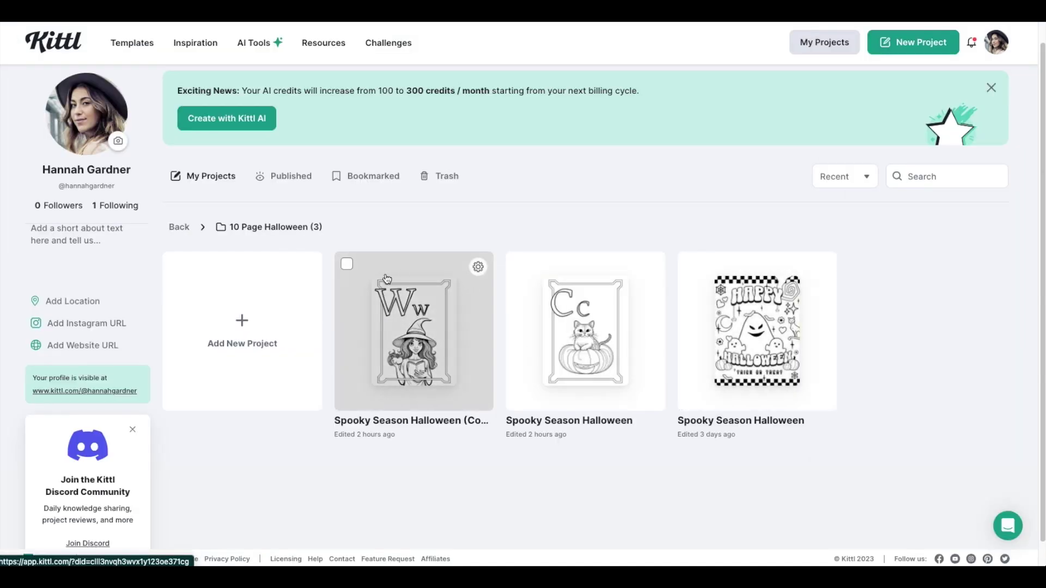
# - Duplicate the letter W witch project in the 10 Page Halloween folder and open the copy
pyautogui.click(478, 268)
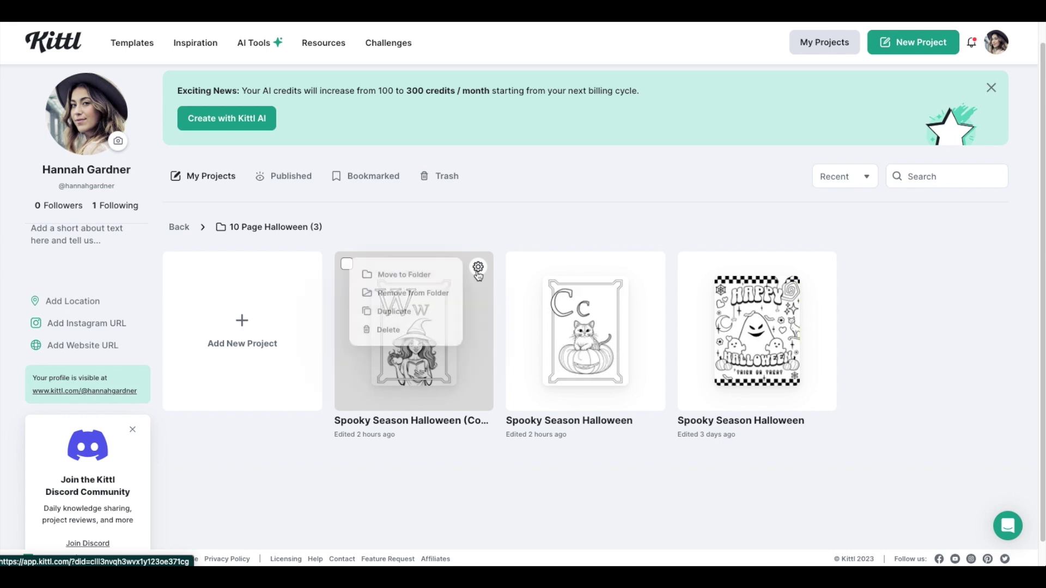
pyautogui.click(413, 313)
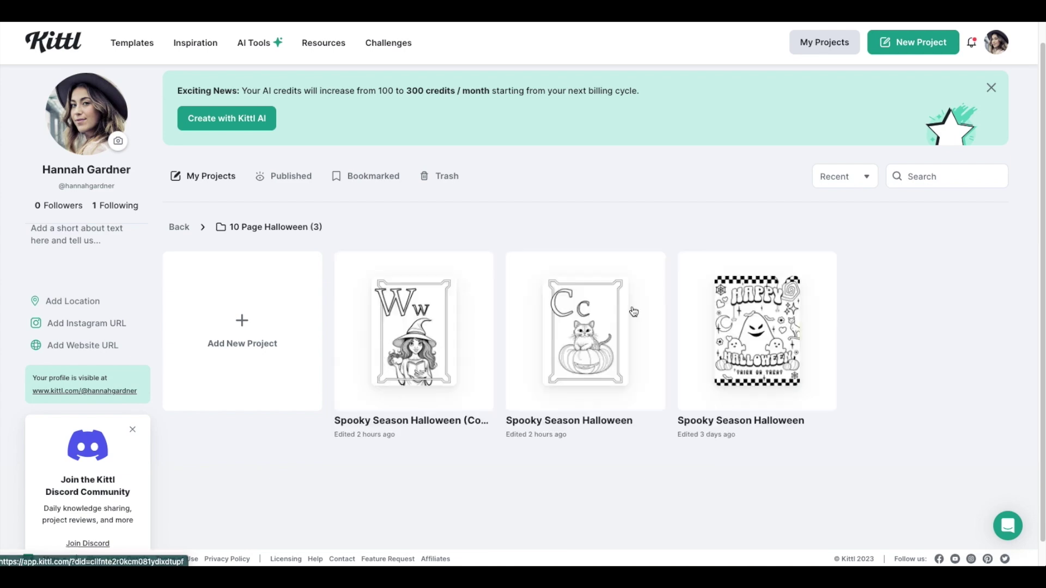
pyautogui.click(468, 400)
# - Change the copied page's letters to a capital G and lowercase g, and move the g up beside the G, clear of the witch's hat
pyautogui.click(551, 213)
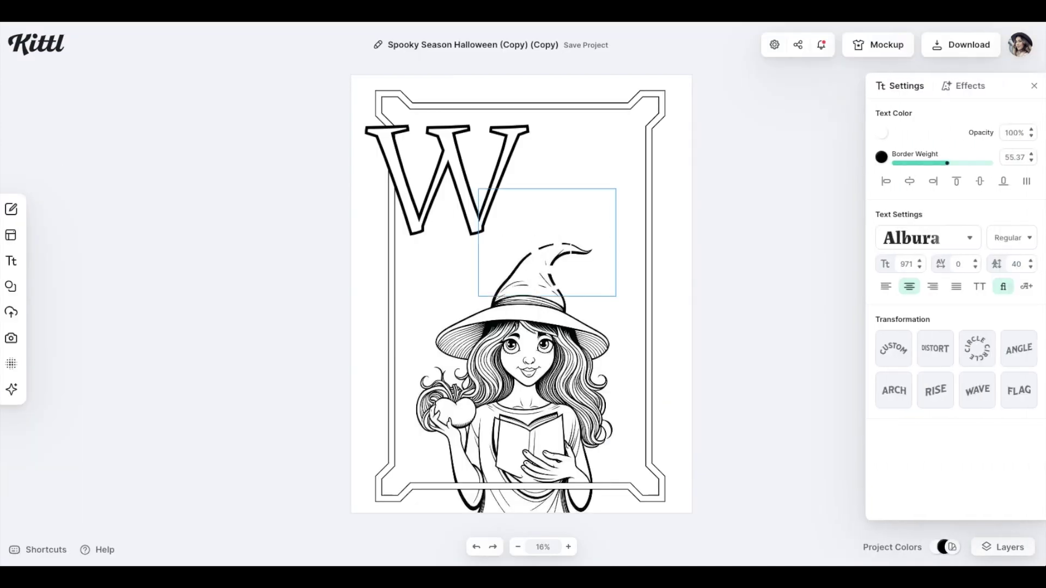
pyautogui.click(447, 168)
pyautogui.doubleClick(447, 169)
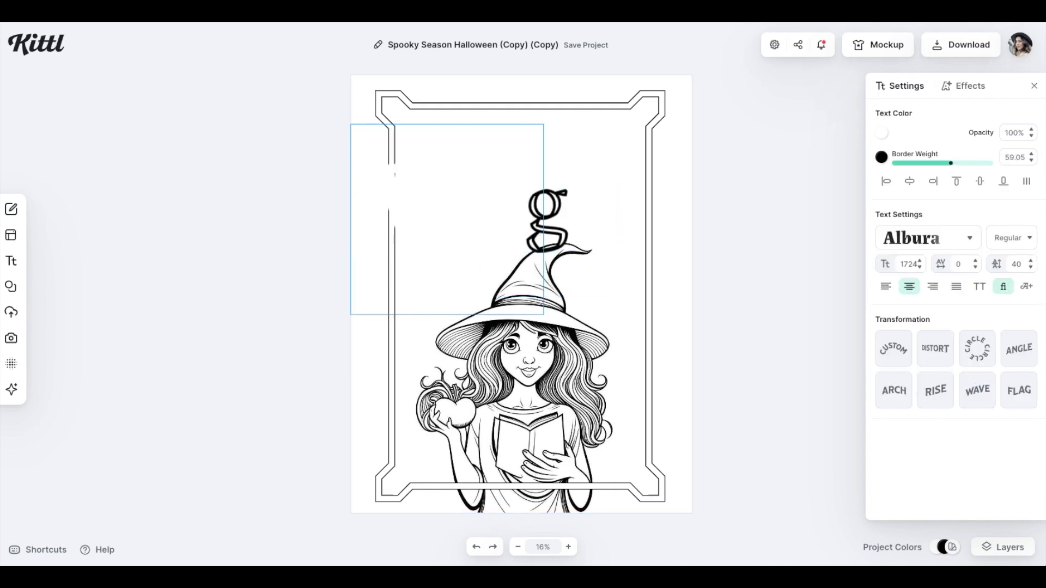
pyautogui.scroll(1, 522, 161)
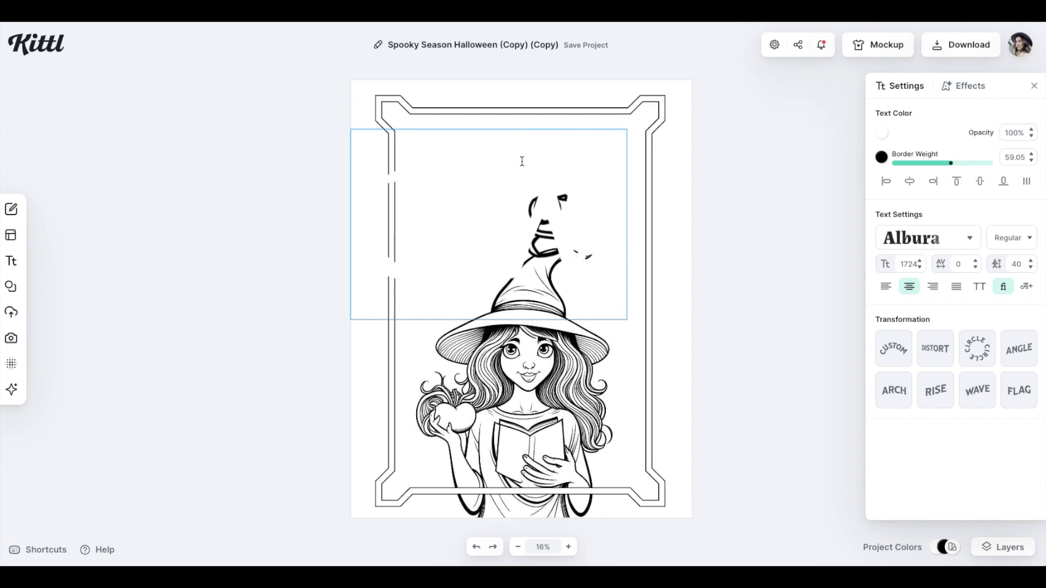
pyautogui.doubleClick(544, 211)
pyautogui.click(595, 224)
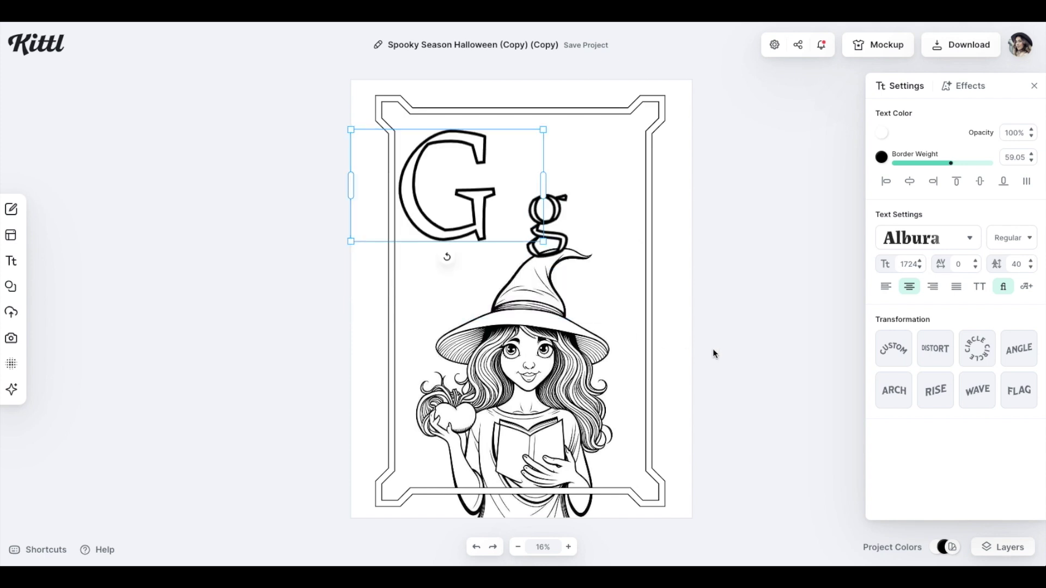
pyautogui.click(457, 289)
pyautogui.moveTo(548, 223); pyautogui.dragTo(539, 214)
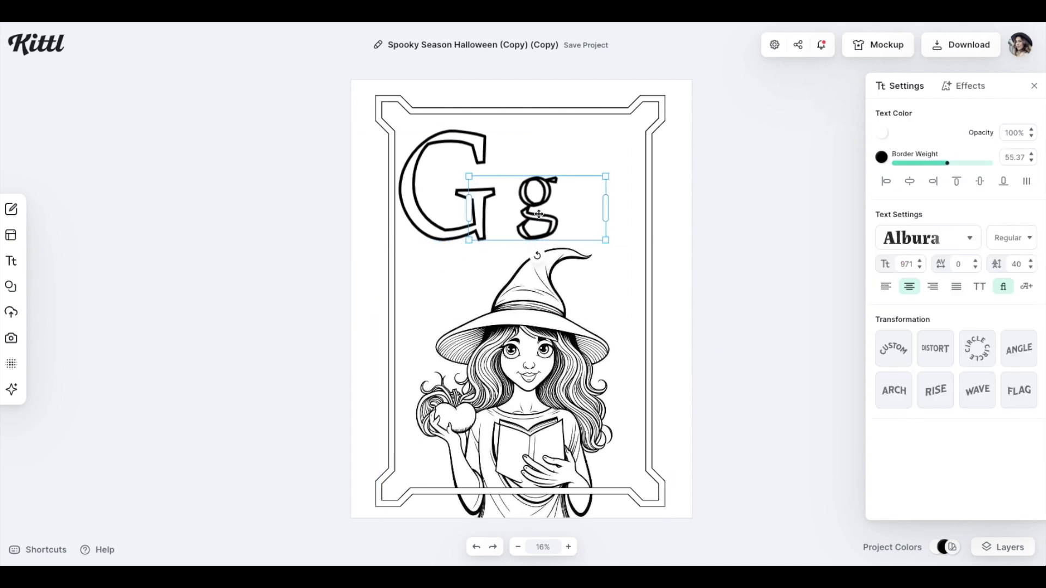
# - Generate an AI image with the prompt "Draw a coloring page happy halloween ghost smiling"
pyautogui.click(539, 352)
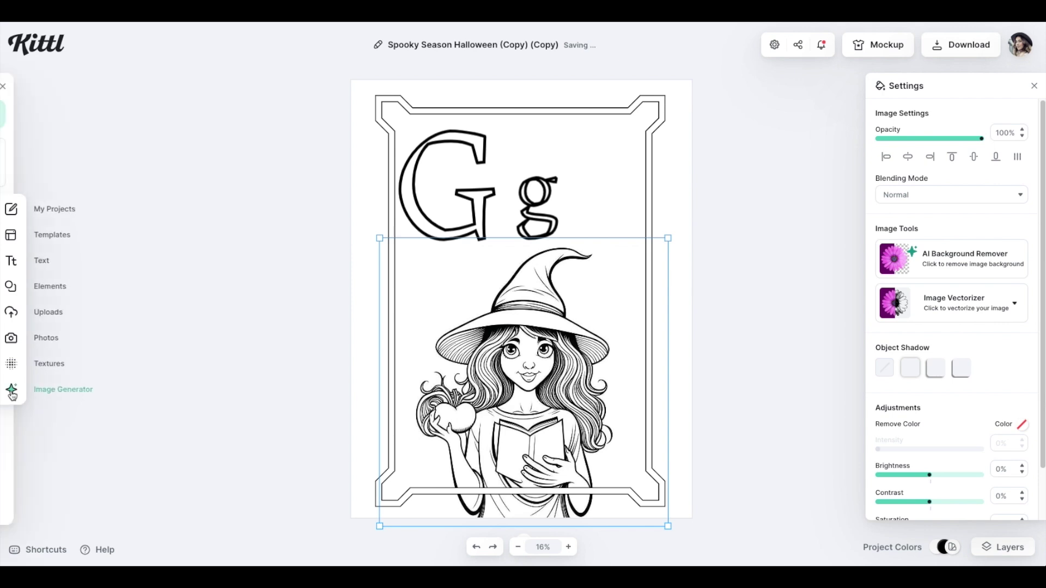
pyautogui.click(12, 389)
pyautogui.click(114, 160)
pyautogui.write('Draw a coloring page happy halloween ghost smiling')
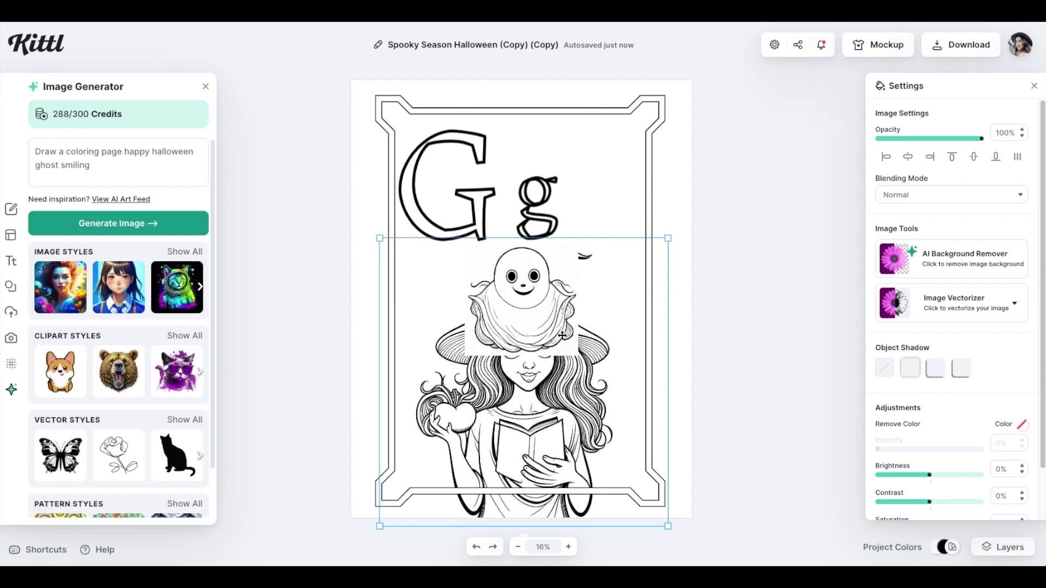
# - Delete the witch image from the letter G page and select the ghost image
pyautogui.moveTo(583, 393); pyautogui.dragTo(617, 408)
pyautogui.rightClick(607, 419)
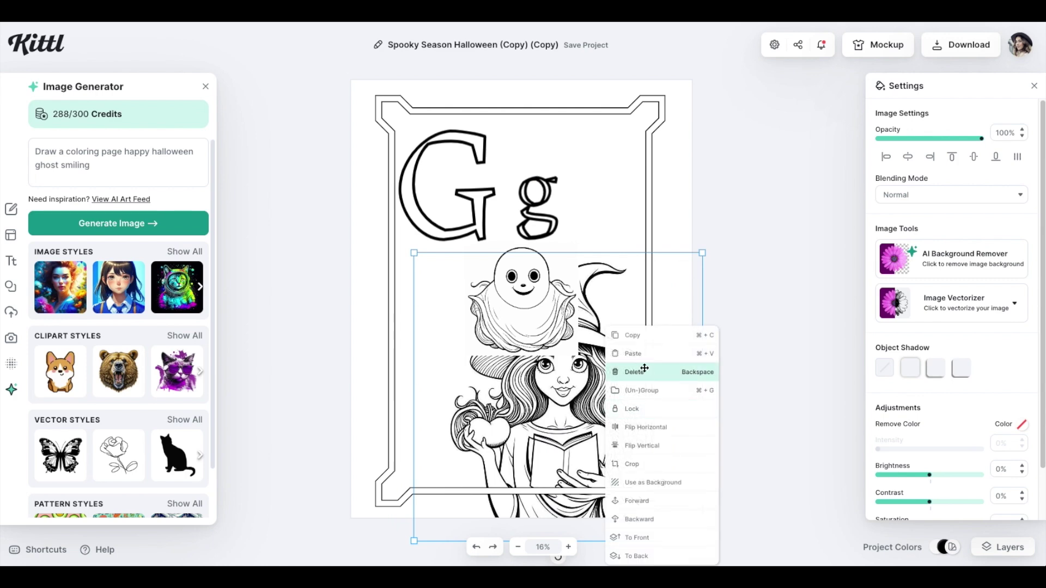
pyautogui.click(643, 369)
pyautogui.click(558, 340)
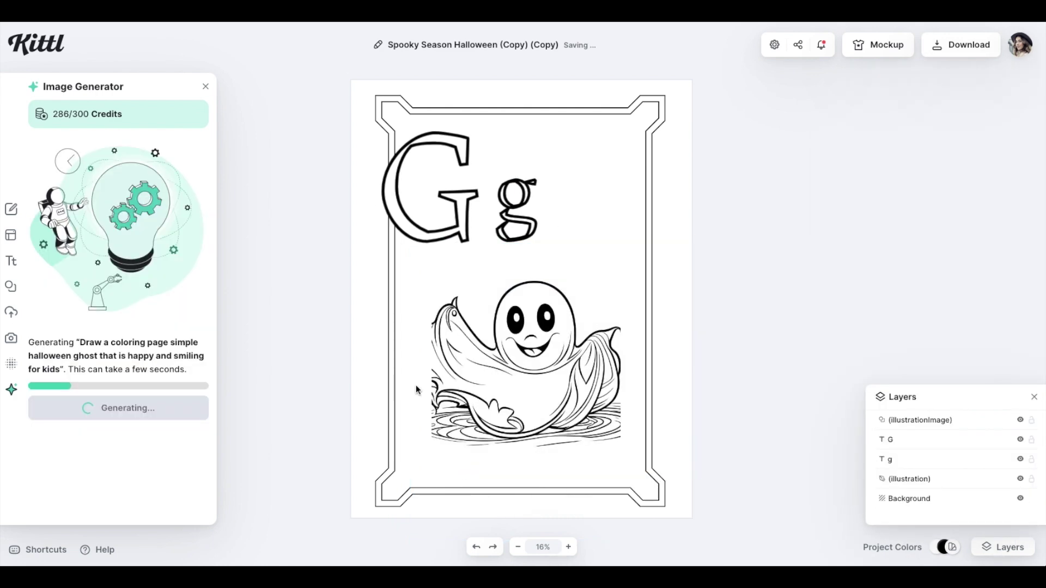
# - Enlarge the smiling ghost image to span the frame's inner width below the letters and send it behind the frame
pyautogui.click(479, 385)
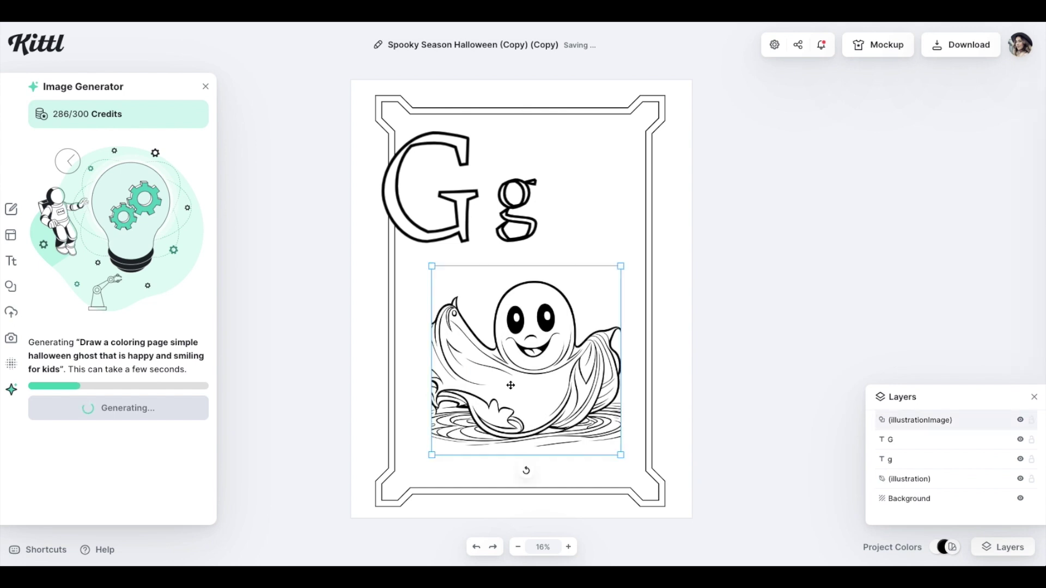
pyautogui.moveTo(426, 460); pyautogui.dragTo(391, 498)
pyautogui.moveTo(473, 448); pyautogui.dragTo(500, 434)
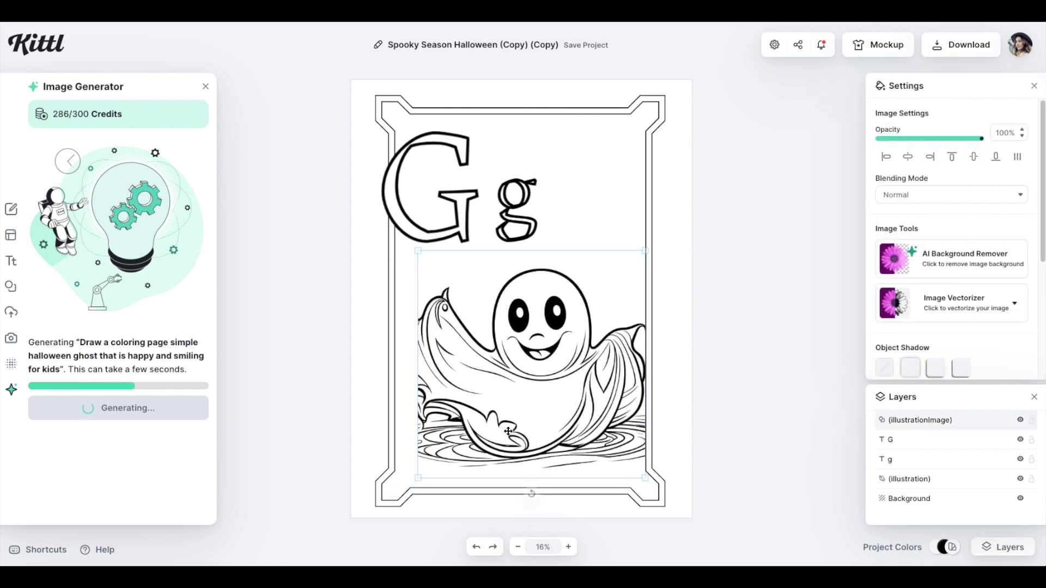
pyautogui.moveTo(415, 481); pyautogui.dragTo(387, 494)
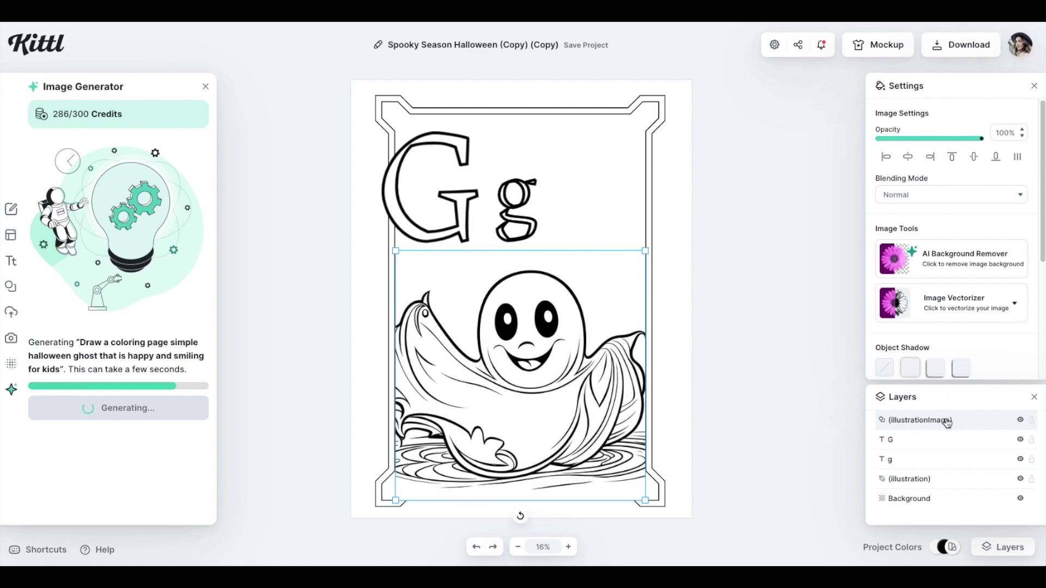
pyautogui.moveTo(943, 427); pyautogui.dragTo(943, 485)
pyautogui.click(889, 258)
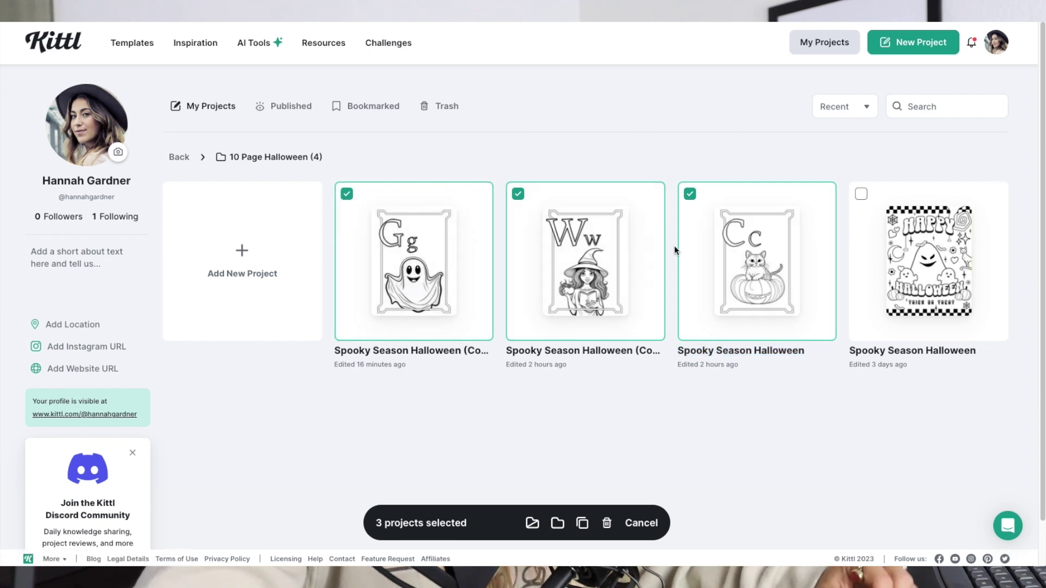
# - Rename the letter C project "C is for Cat" and open it for downloading
pyautogui.write('C is f')
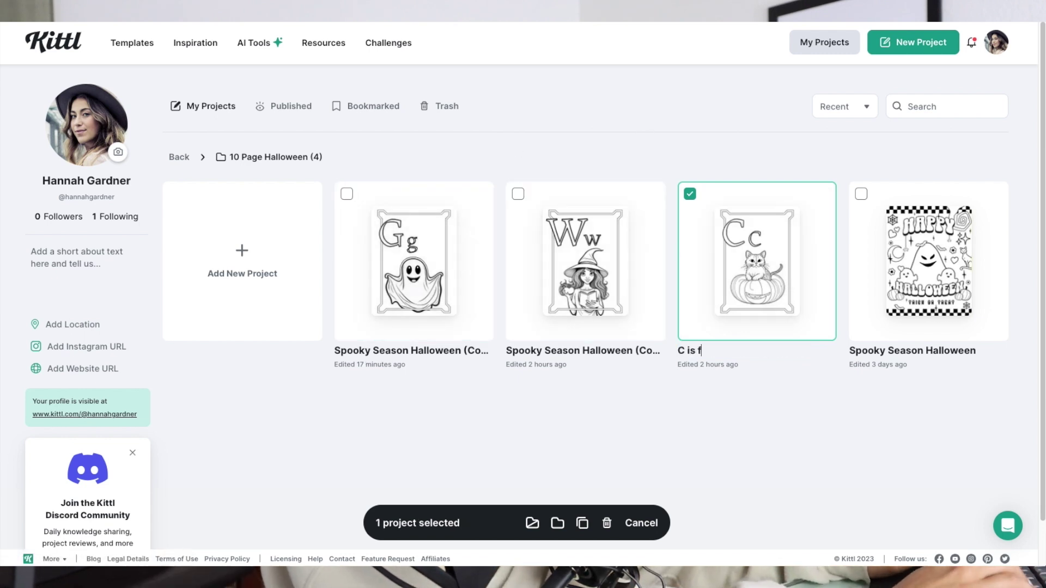
pyautogui.write('or Cat')
pyautogui.press('Return')
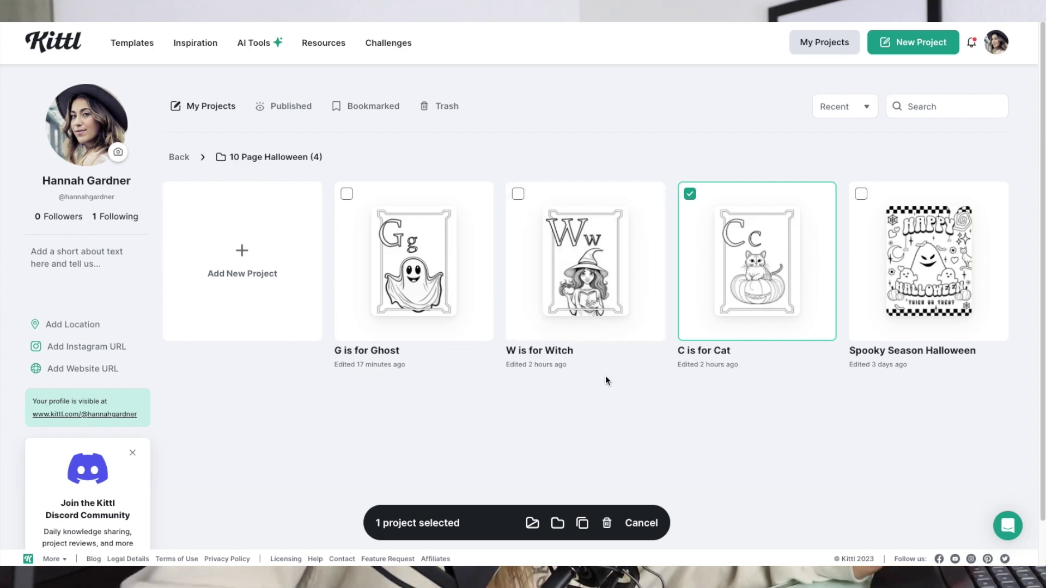
pyautogui.click(756, 189)
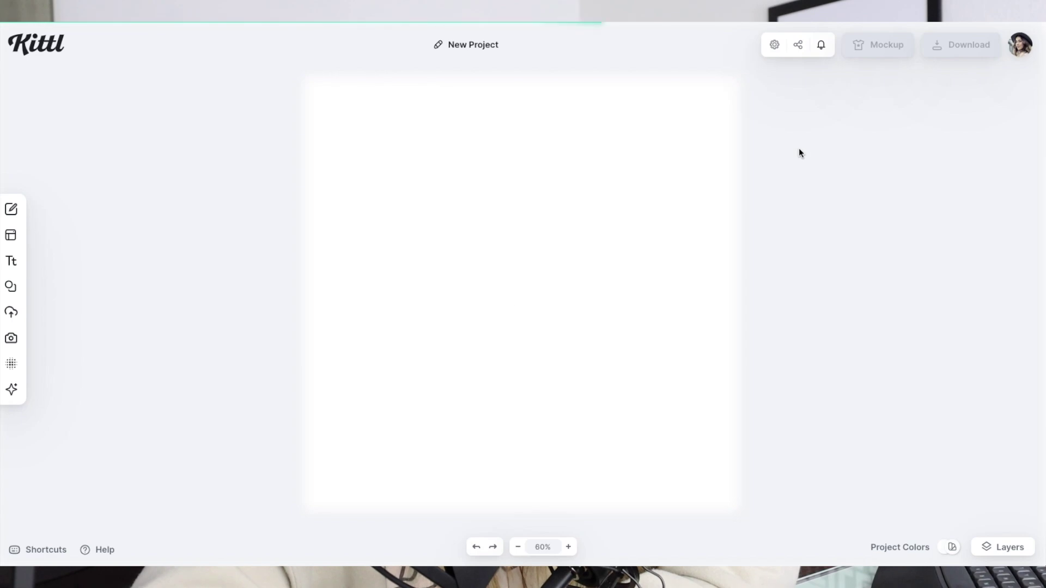
pyautogui.click(932, 50)
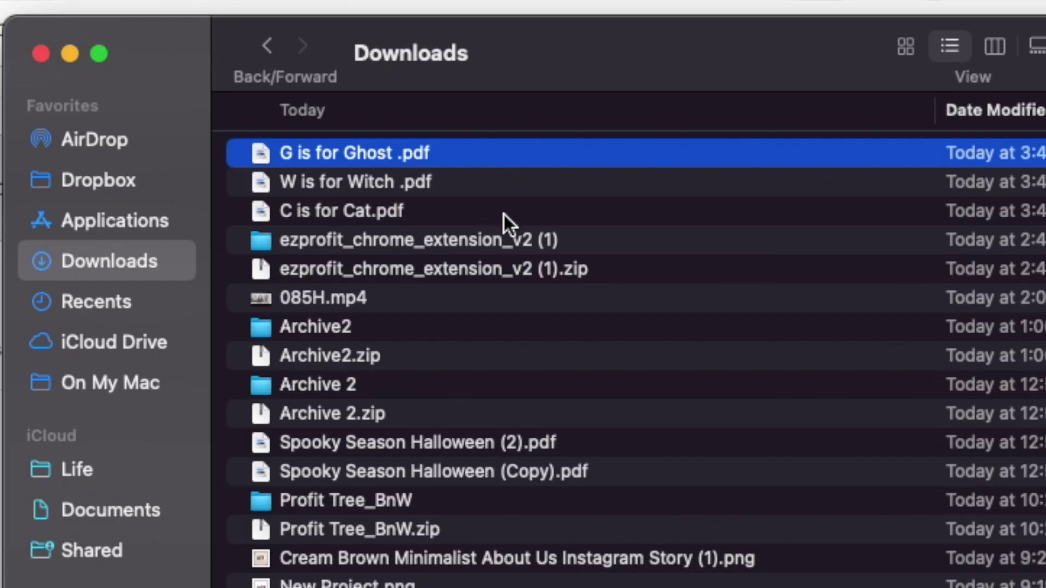
# - In the Finder Downloads folder, compress the G is for Ghost, W is for Witch and C is for Cat PDFs together
pyautogui.moveTo(480, 216); pyautogui.dragTo(345, 166)
pyautogui.rightClick(346, 166)
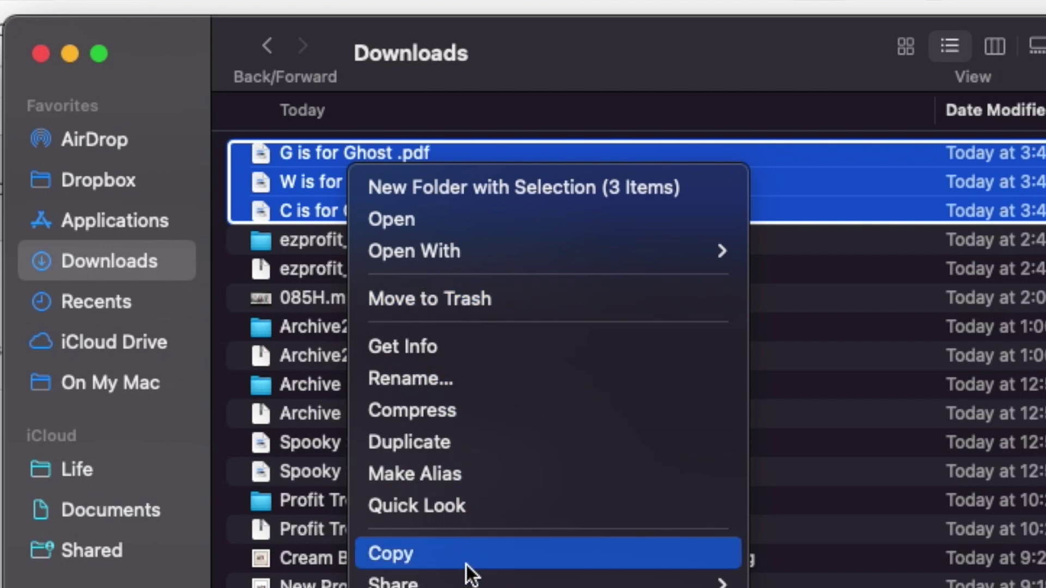
pyautogui.click(485, 423)
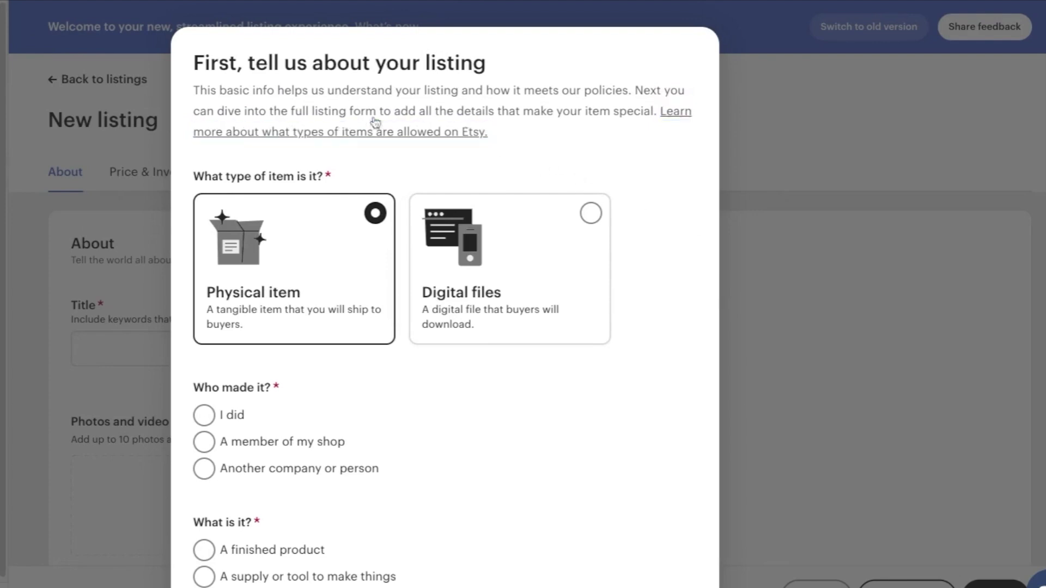
# - Declare the new Etsy listing as digital files, made by "I did", a finished product, made 2020 - 2023, and continue
pyautogui.click(548, 272)
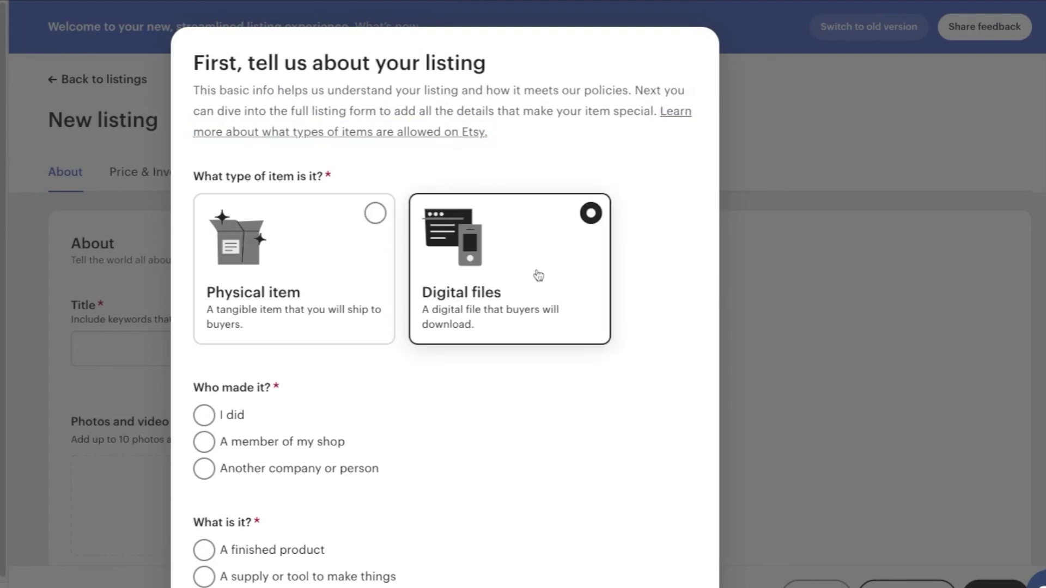
pyautogui.click(204, 409)
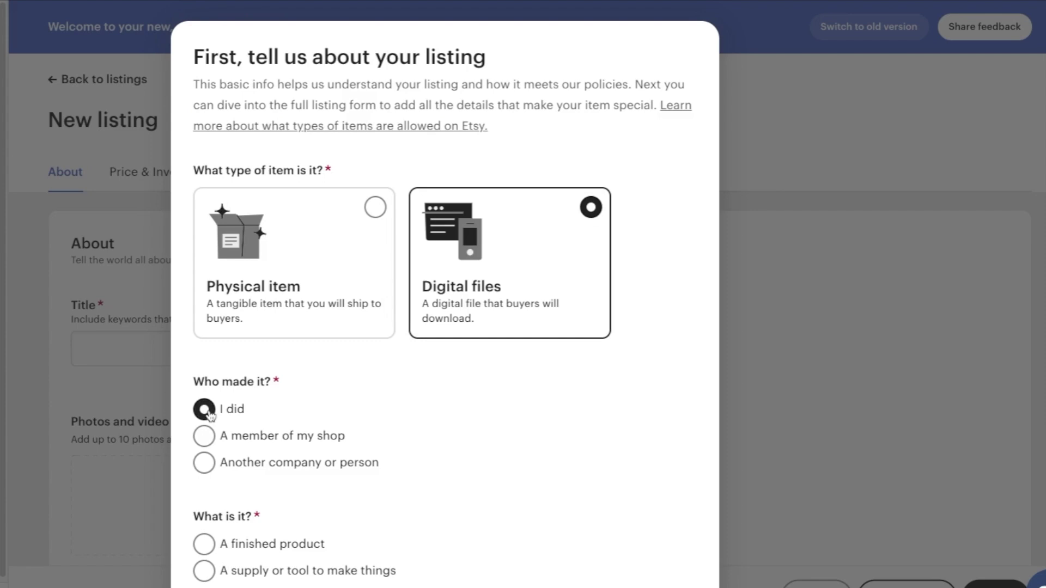
pyautogui.scroll(-3, 248, 413)
pyautogui.click(204, 355)
pyautogui.scroll(-2, 305, 363)
pyautogui.click(383, 397)
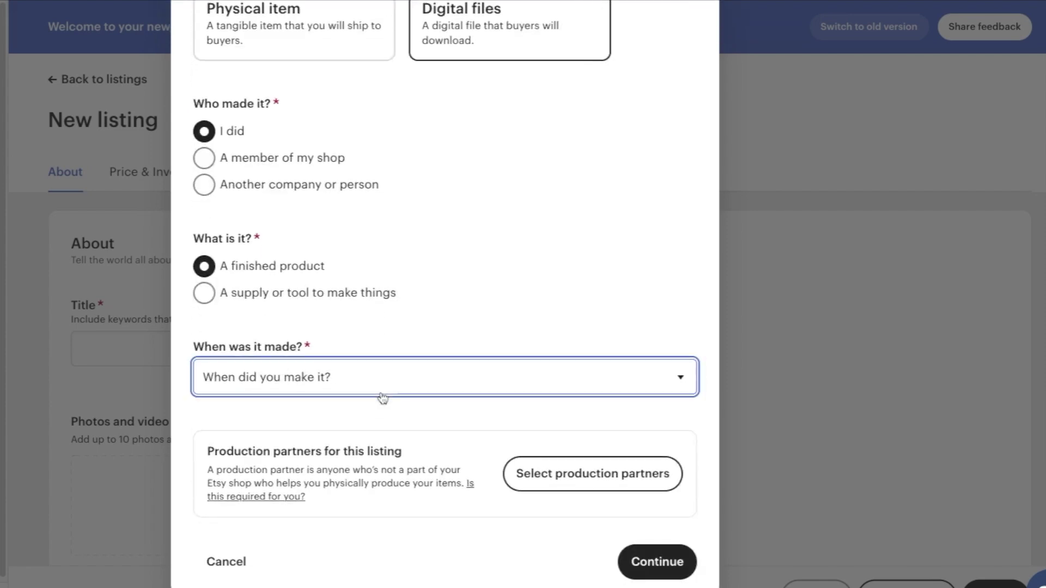
pyautogui.click(349, 461)
pyautogui.click(657, 561)
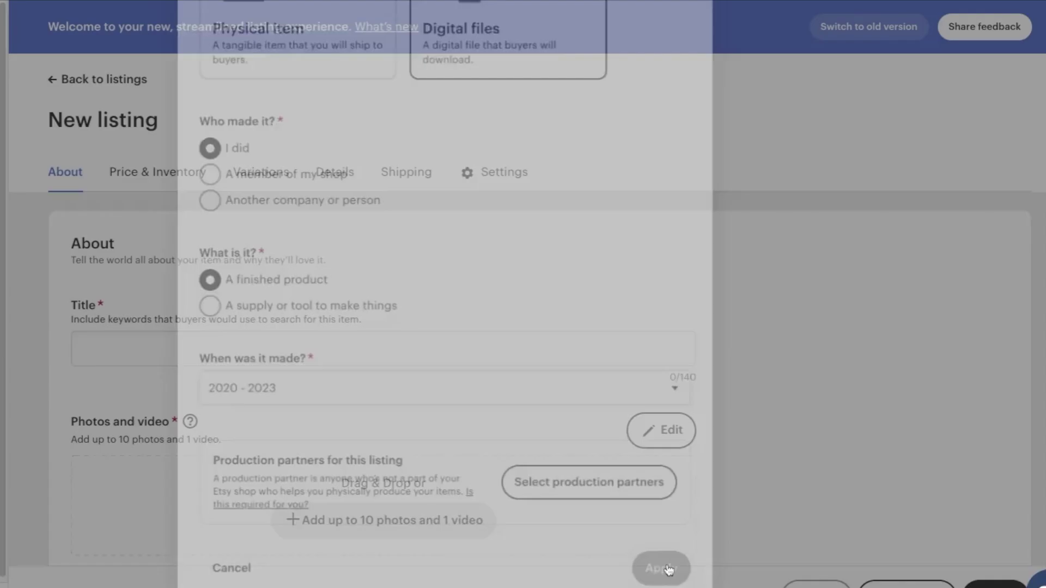
# - Add Archive3.zip from the Finder Downloads folder to the listing's digital files
pyautogui.scroll(-1, 670, 365)
pyautogui.scroll(-3, 670, 365)
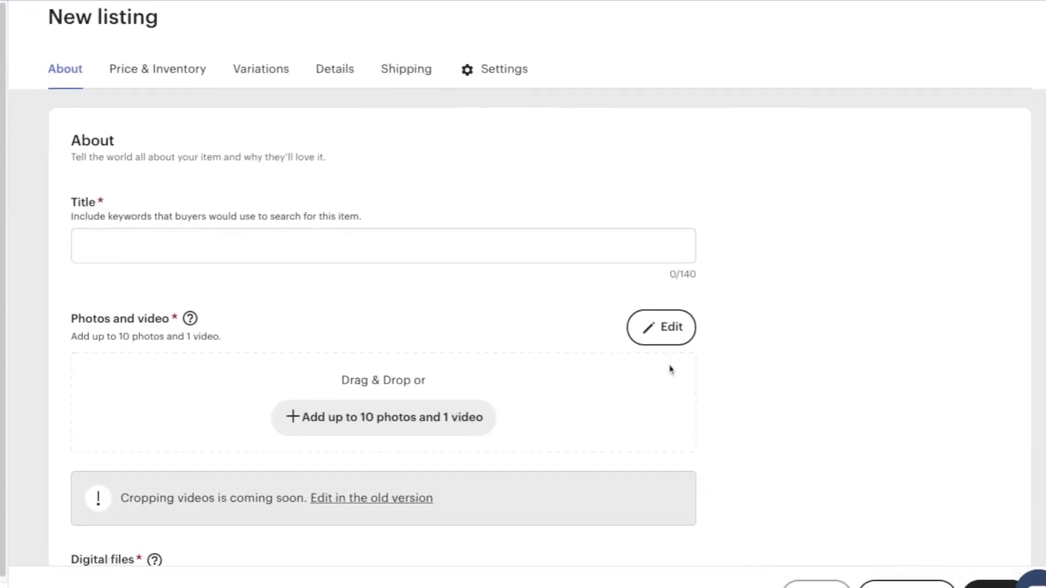
pyautogui.click(340, 178)
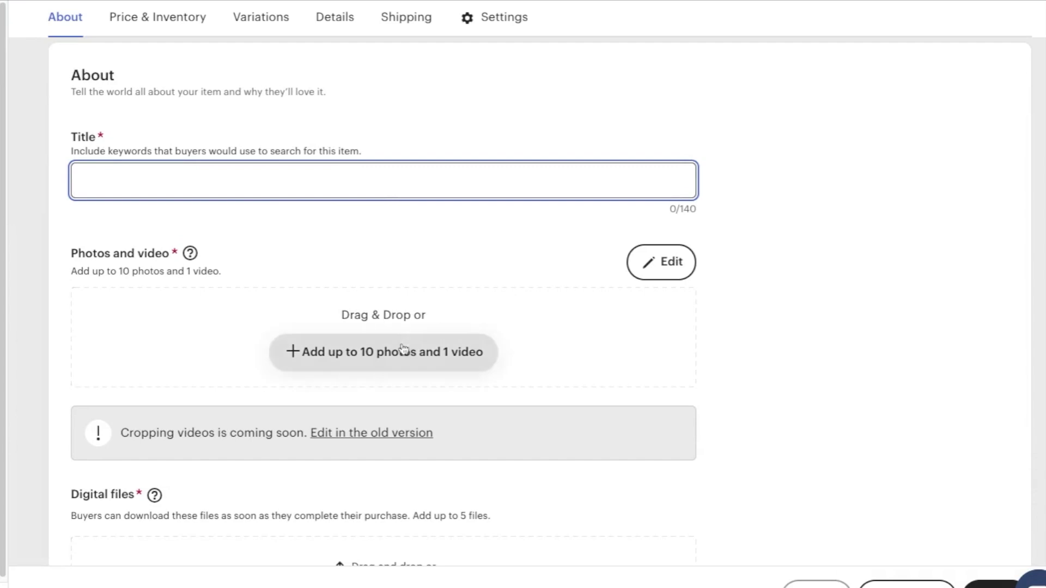
pyautogui.scroll(-1, 595, 357)
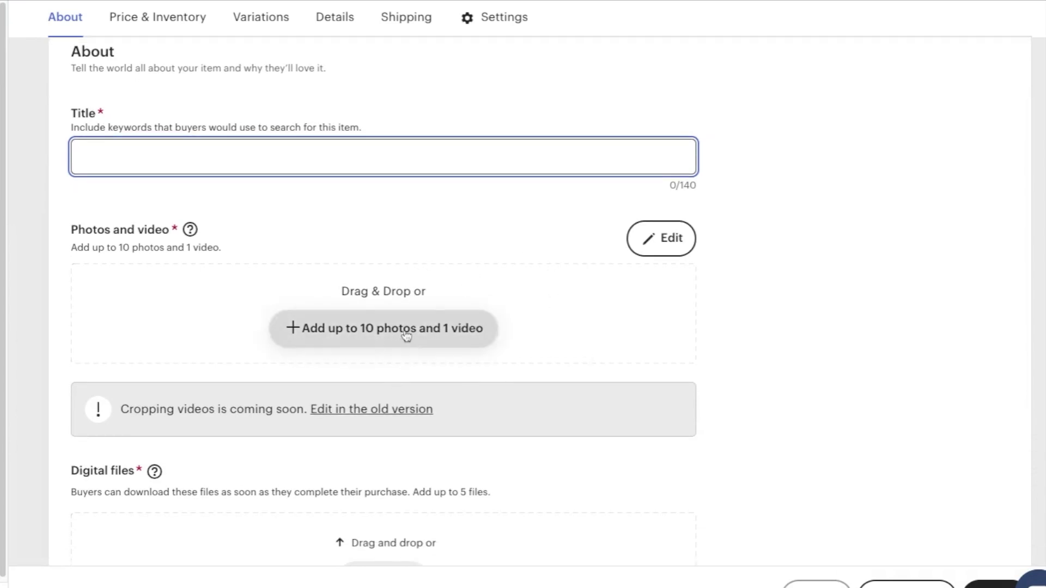
pyautogui.scroll(-2, 468, 307)
pyautogui.scroll(-1, 518, 321)
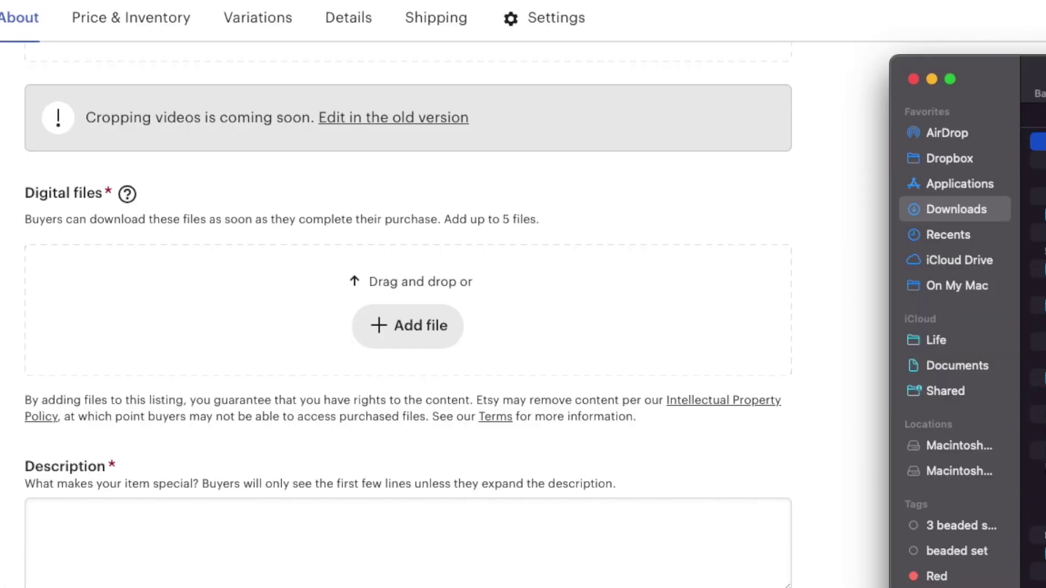
pyautogui.moveTo(893, 305); pyautogui.dragTo(534, 406)
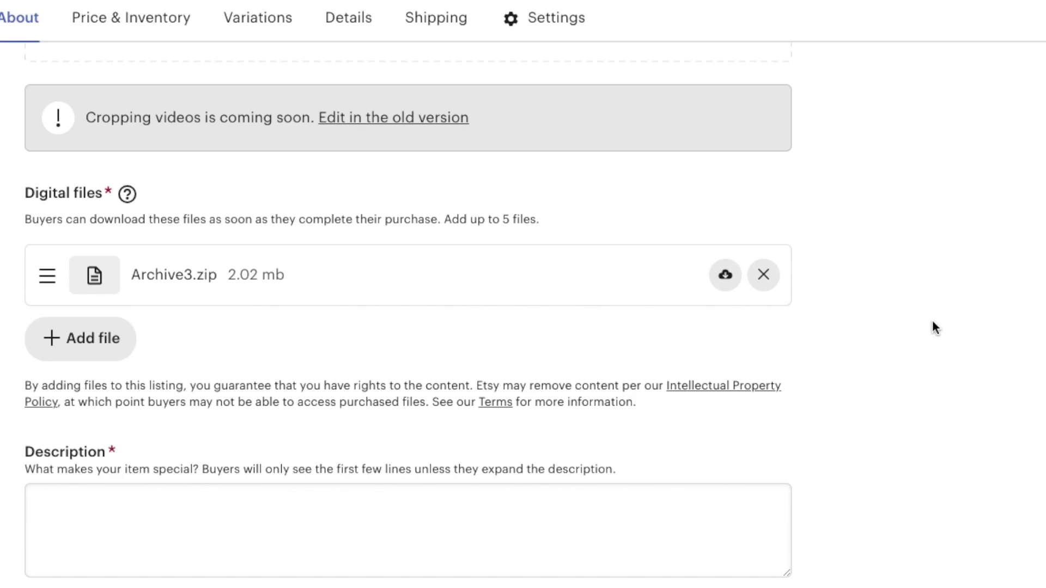
# - Open the Archive3 folder in Finder, preview its letter PDFs in column view, and close the window
pyautogui.press('super+Tab')
pyautogui.click(1039, 142)
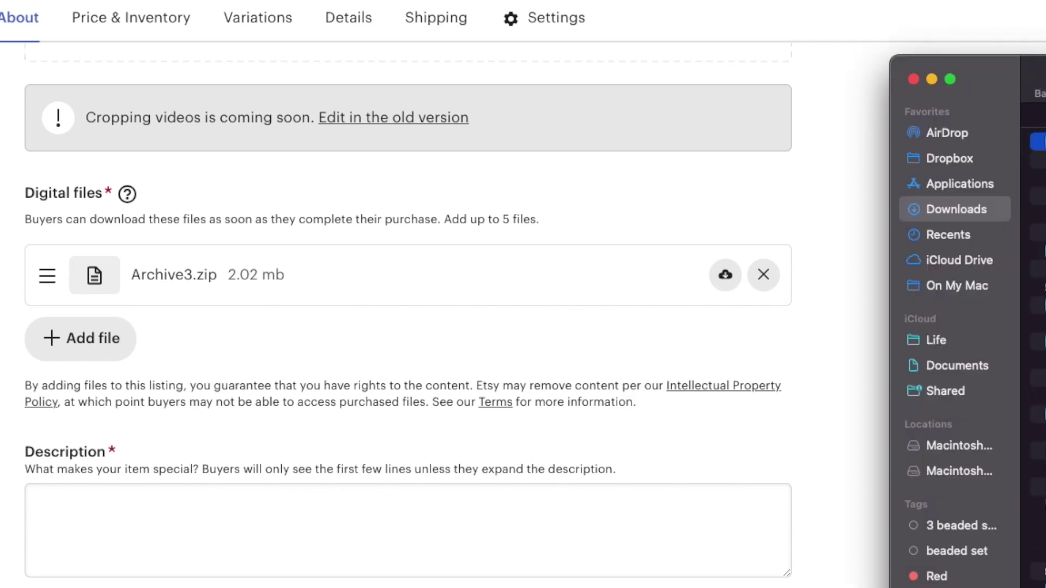
pyautogui.moveTo(1045, 85); pyautogui.dragTo(558, 73)
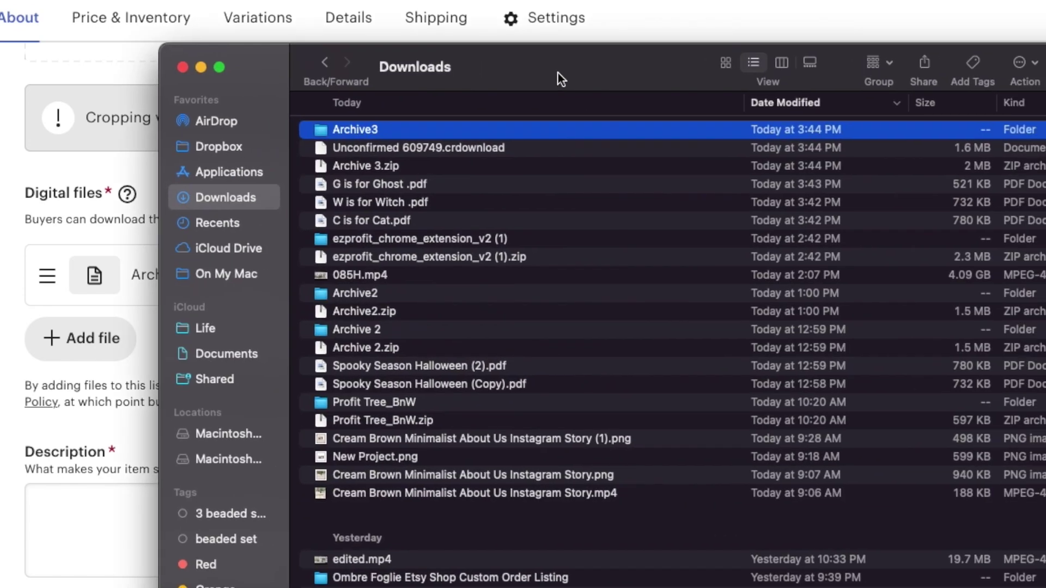
pyautogui.doubleClick(474, 132)
pyautogui.click(436, 146)
pyautogui.click(499, 132)
pyautogui.click(782, 64)
pyautogui.press('Up')
pyautogui.press('Up')
pyautogui.press('Down')
pyautogui.press('Down')
pyautogui.press('Up')
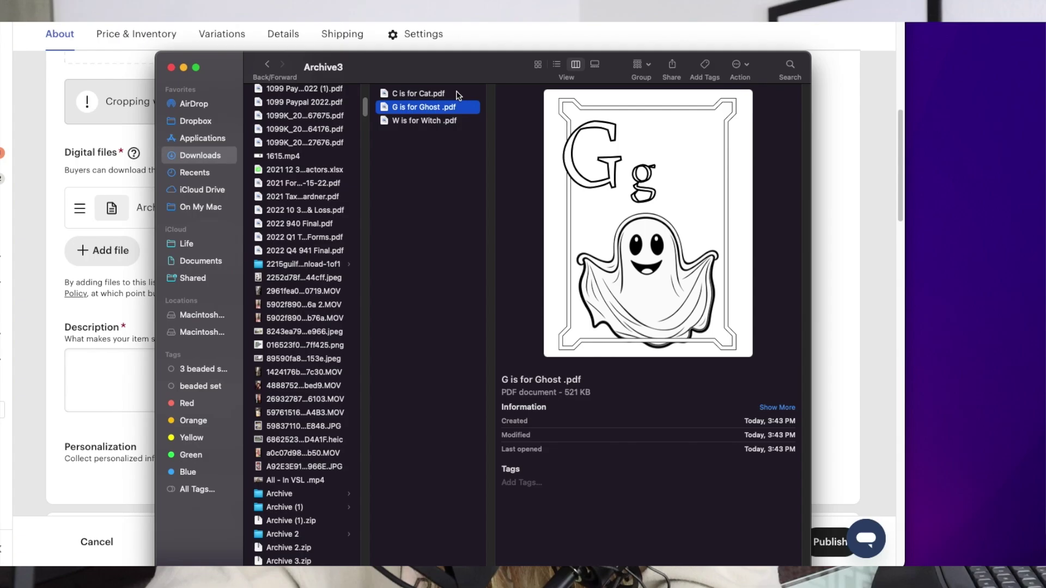
pyautogui.click(465, 123)
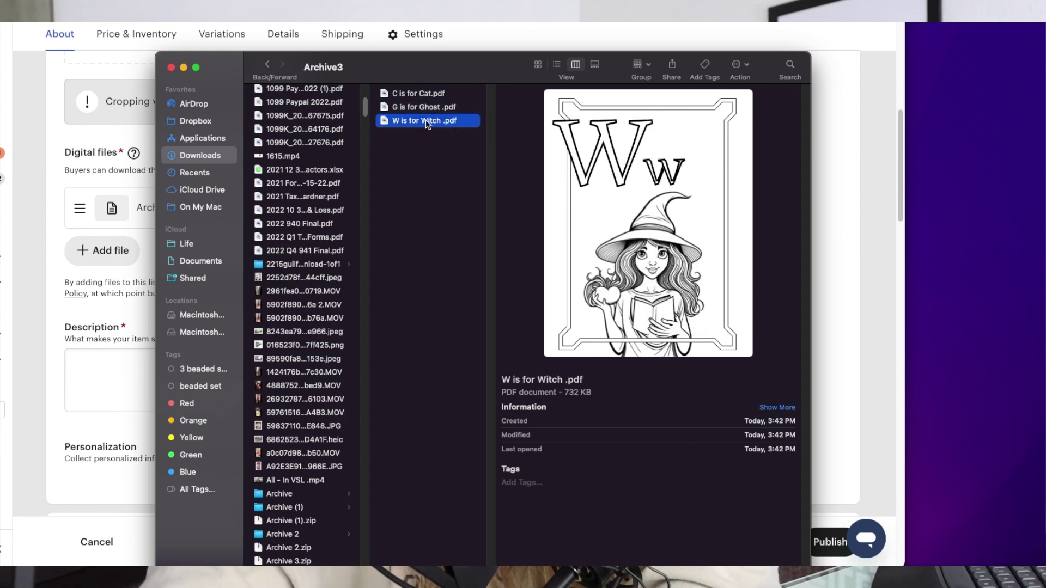
pyautogui.click(171, 68)
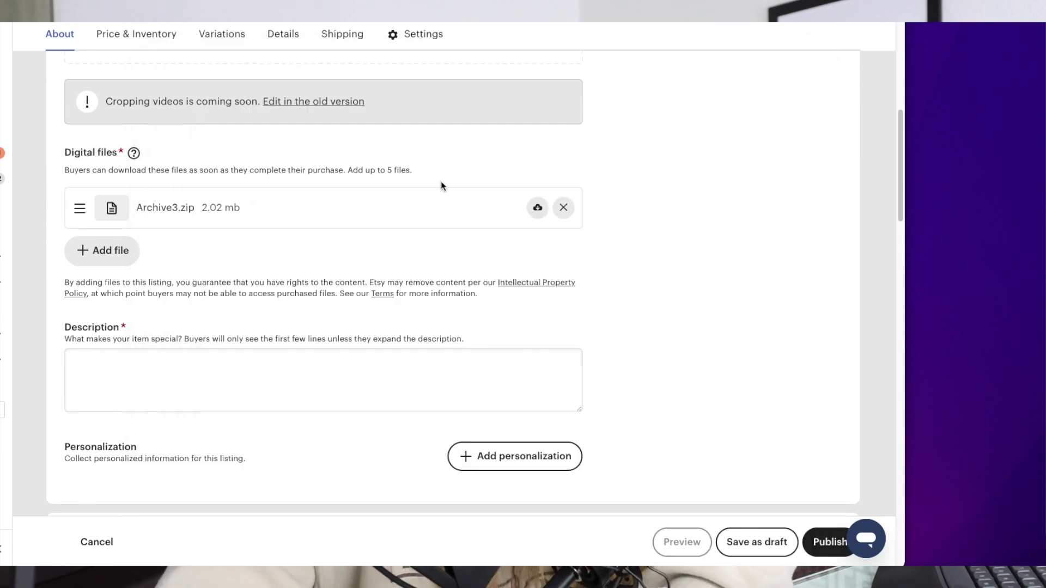
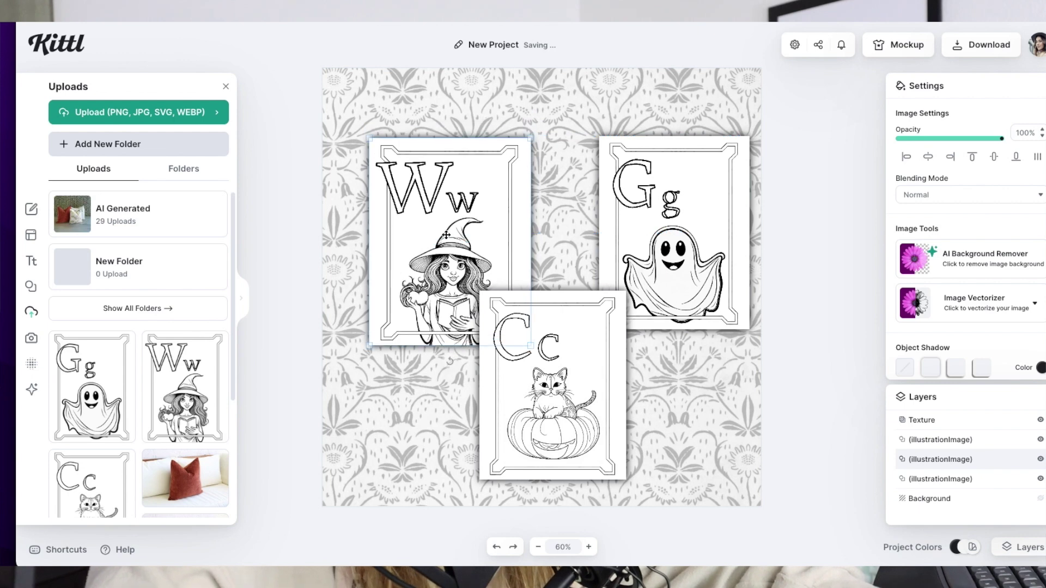
# - In Kittl, arrange the W and G coloring pages on either side of the lower C page and slightly enlarge the G page
pyautogui.moveTo(557, 375)
pyautogui.mouseDown()
pyautogui.moveTo(559, 405)
pyautogui.moveTo(558, 387)
pyautogui.mouseUp()
pyautogui.moveTo(726, 232); pyautogui.dragTo(703, 260)
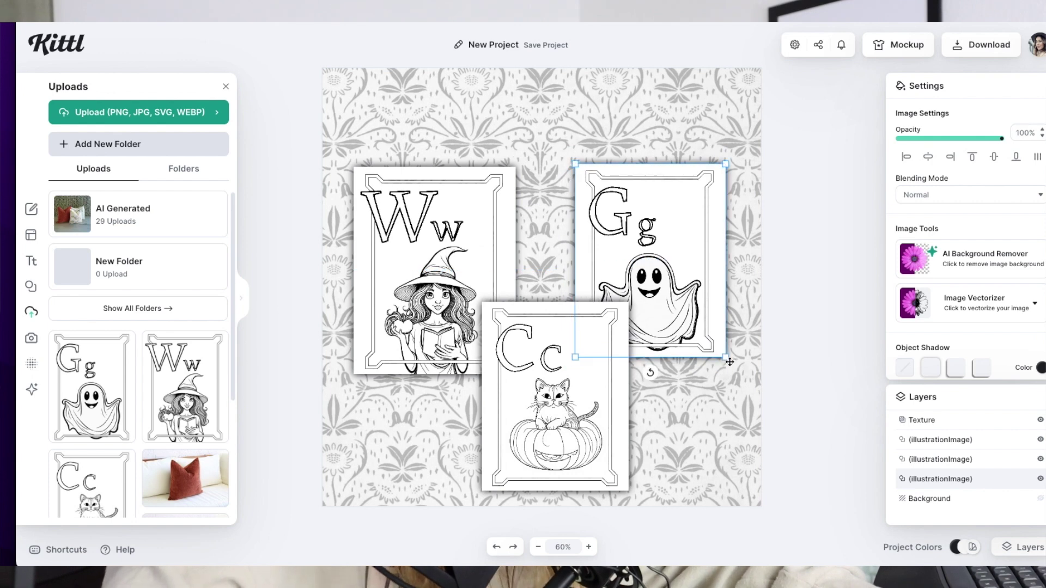
pyautogui.moveTo(723, 360); pyautogui.dragTo(729, 366)
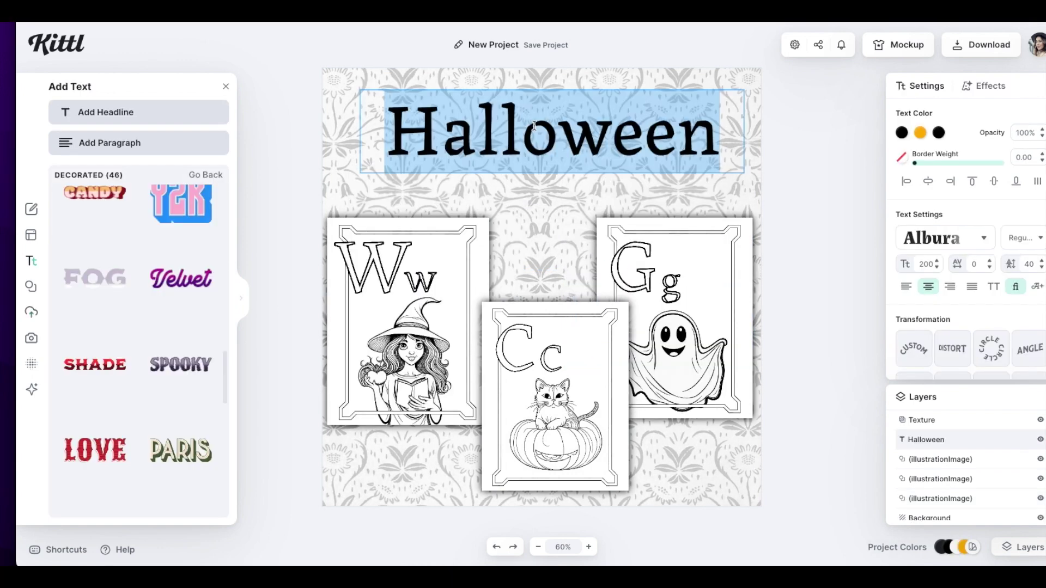
# - Change the heading text to "HALLOWEEN" and duplicate it as a second line reading "COLORING PAGES"
pyautogui.write('HALLOWEEN')
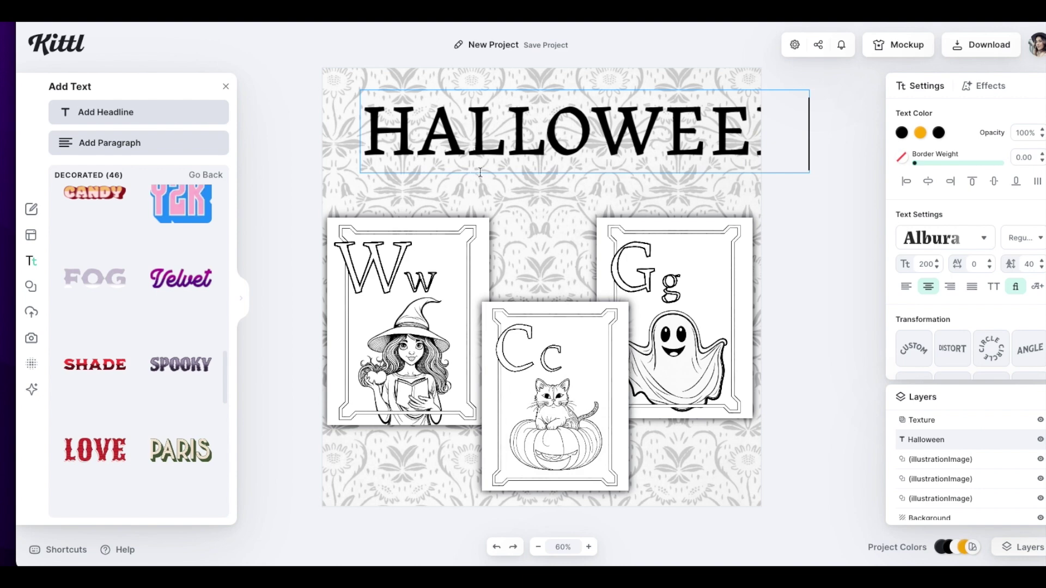
pyautogui.press('Escape')
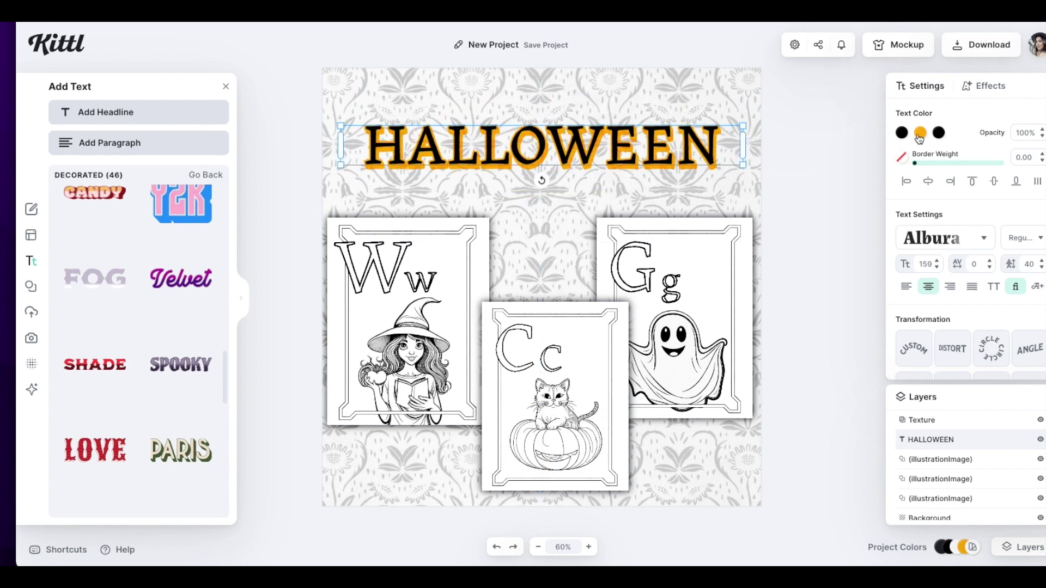
pyautogui.hotkey('ctrl', 'd')
pyautogui.write('COLORING PAGES')
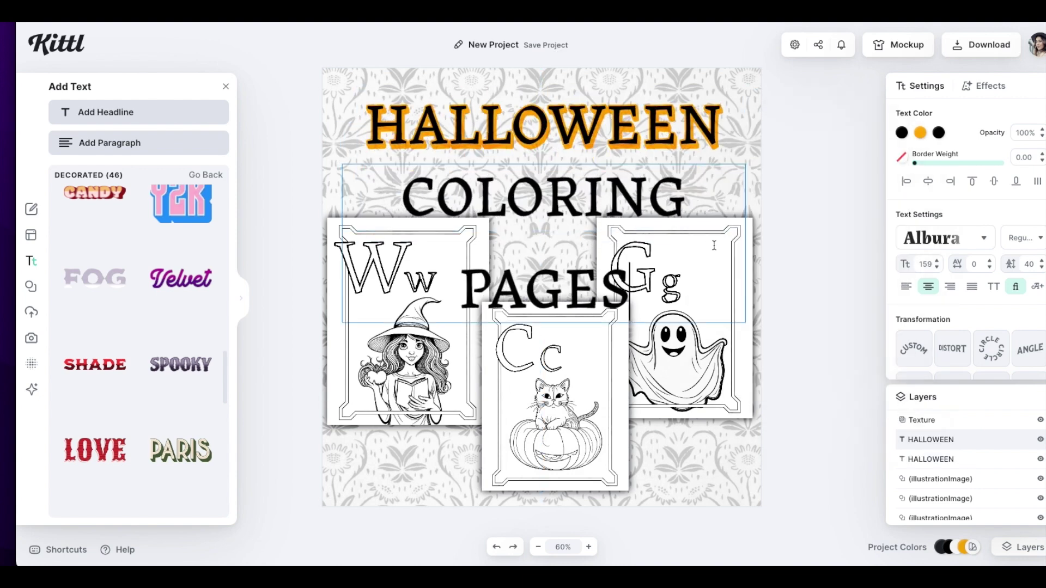
pyautogui.press('Escape')
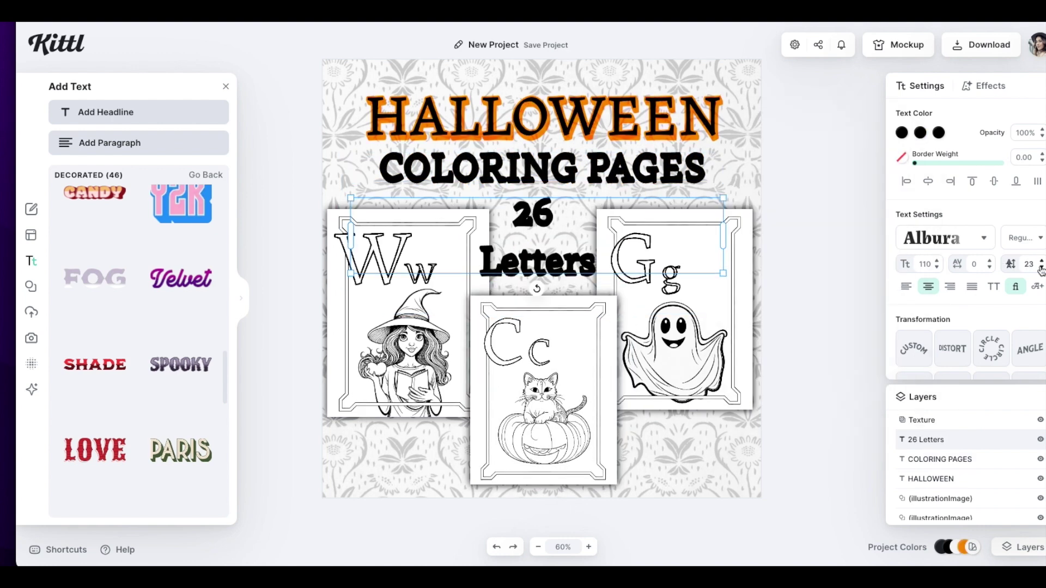
# - Tighten the line spacing of the "26 Letters" text to -30 and move it slightly down between the W and G pages
pyautogui.click(1041, 268)
pyautogui.click(1042, 268)
pyautogui.click(1042, 269)
pyautogui.click(1042, 268)
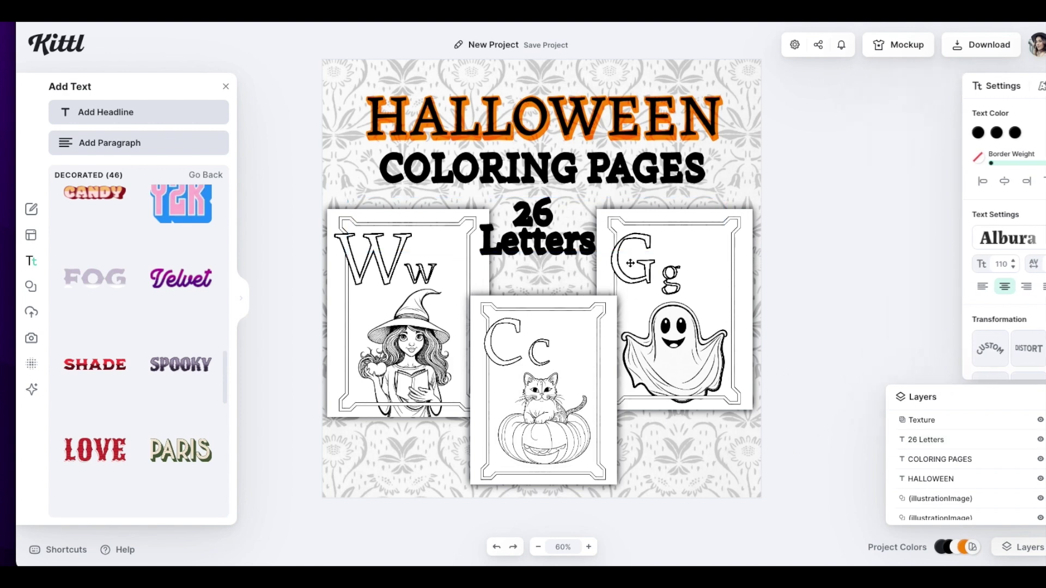
pyautogui.moveTo(539, 249); pyautogui.dragTo(547, 268)
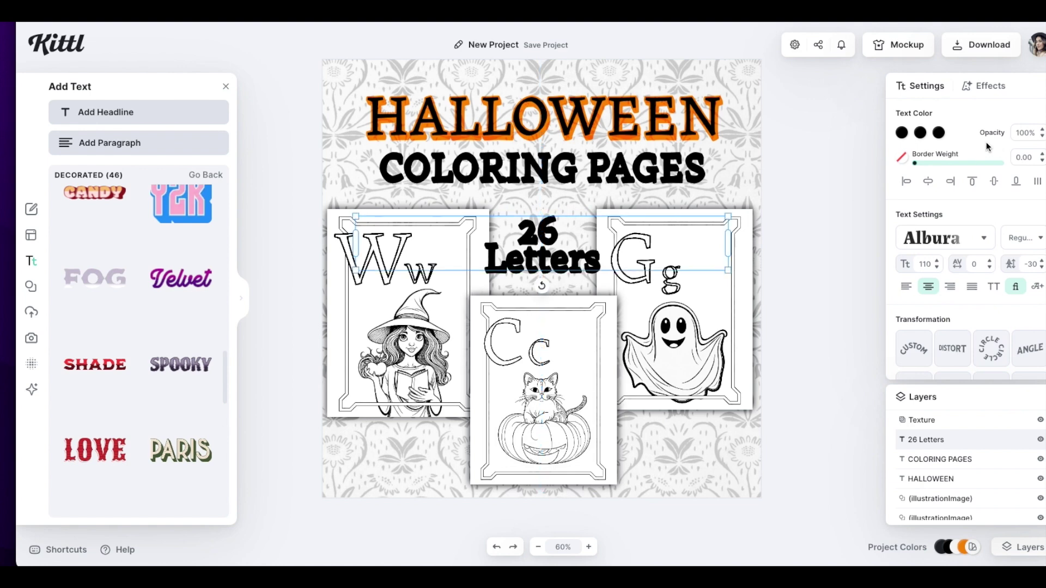
# - Set the "26 Letters" text fill to white (ffffff), keeping its black shadow
pyautogui.click(939, 133)
pyautogui.moveTo(767, 172); pyautogui.dragTo(698, 130)
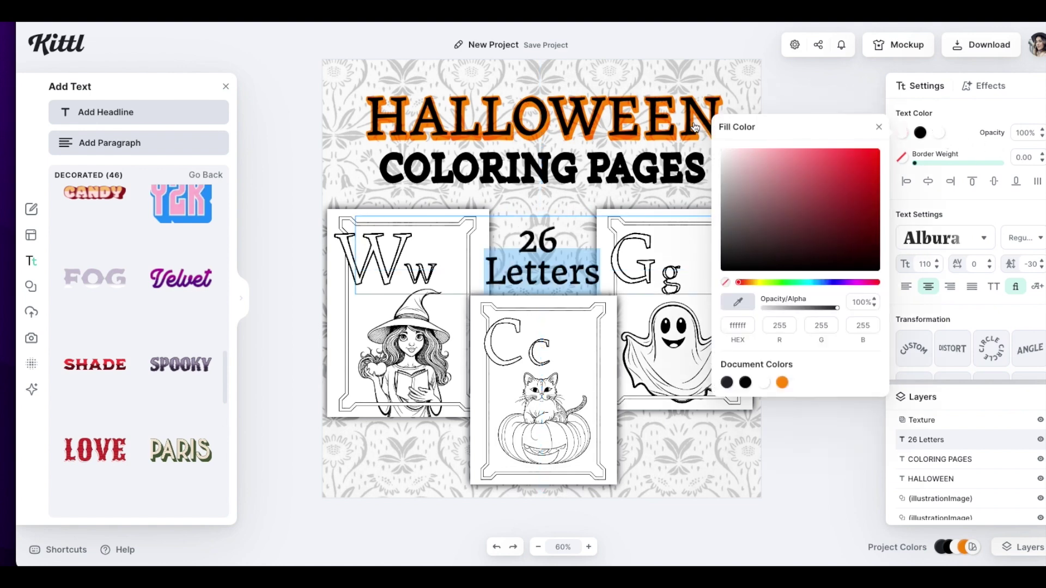
pyautogui.click(839, 99)
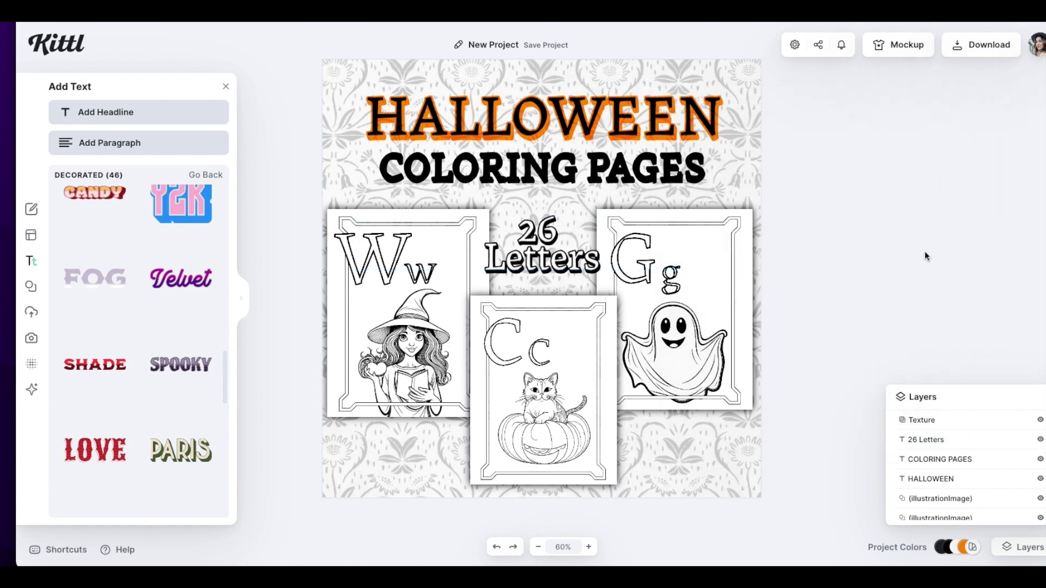
pyautogui.click(537, 264)
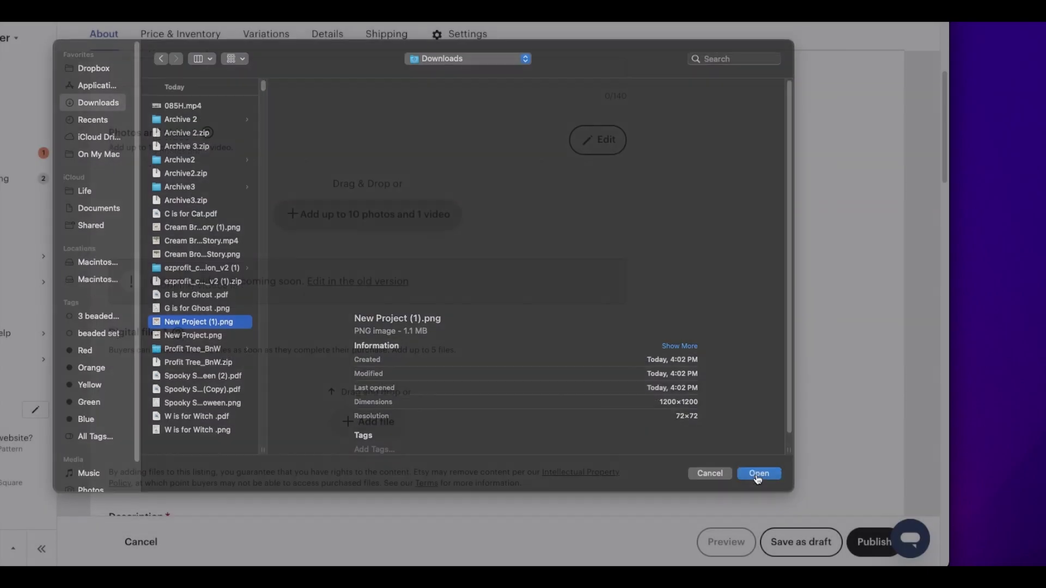
# - In the Etsy listing, upload New Project (1).png as the photo and shift its thumbnail crop to include the full HALLOWEEN heading
pyautogui.press('Return')
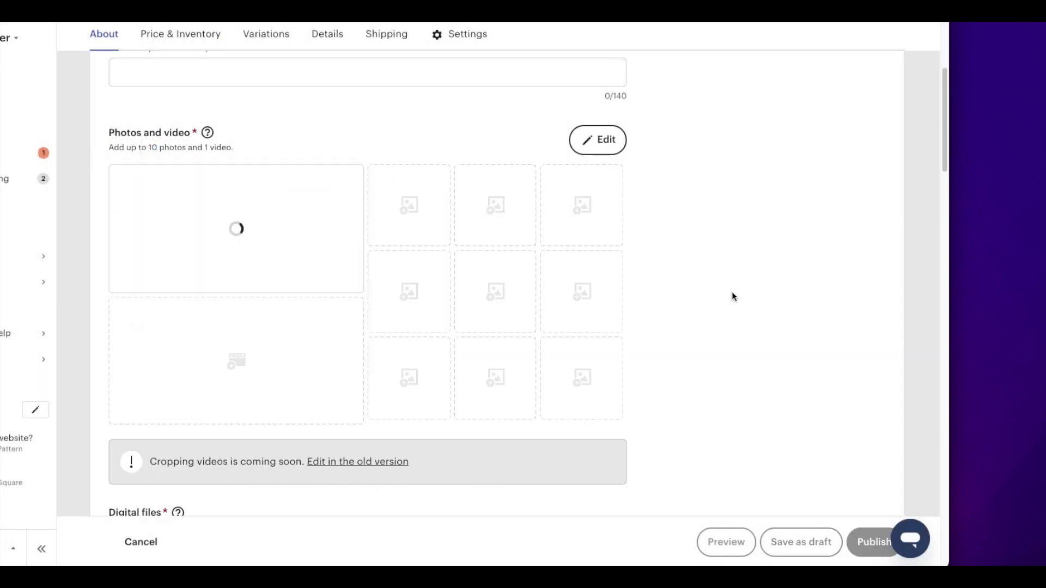
pyautogui.scroll(-5, 414, 292)
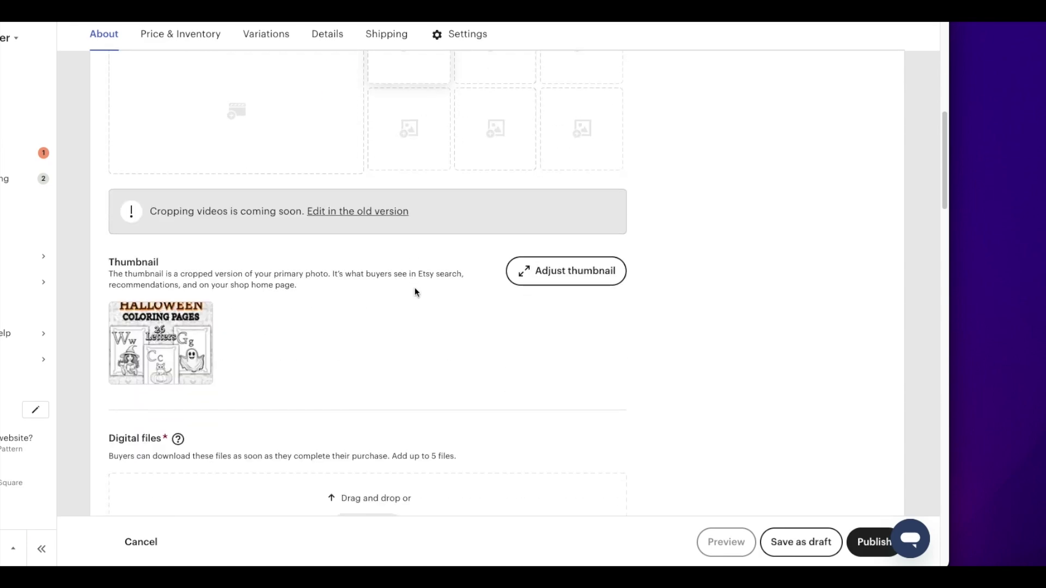
pyautogui.scroll(-1, 415, 292)
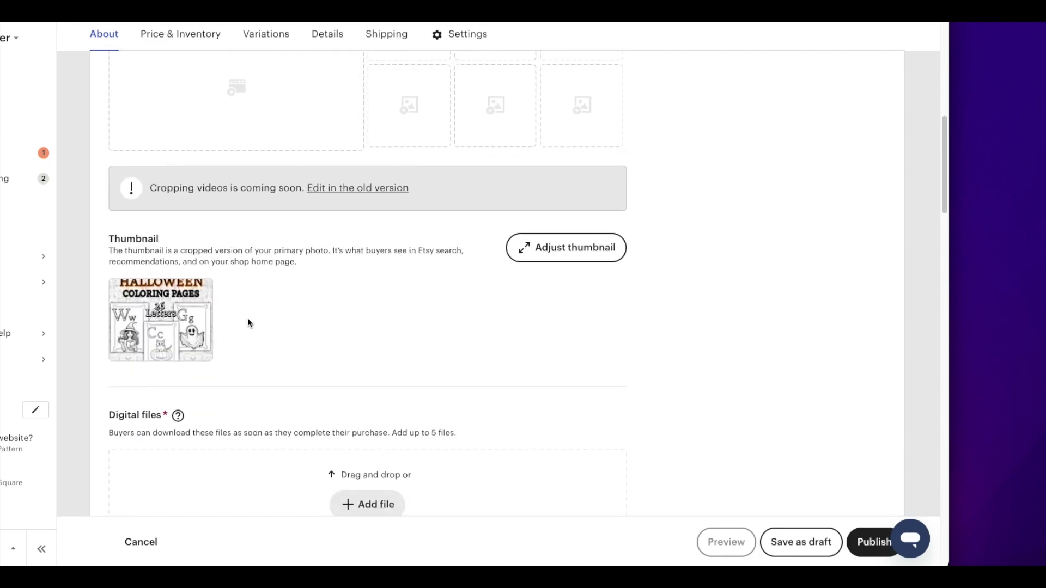
pyautogui.click(590, 246)
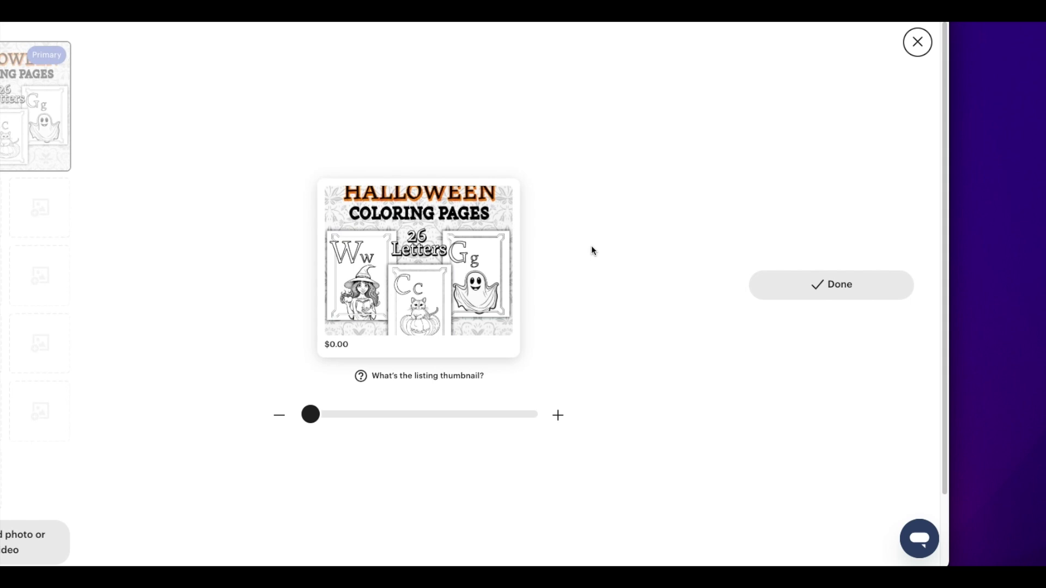
pyautogui.moveTo(461, 252); pyautogui.dragTo(461, 265)
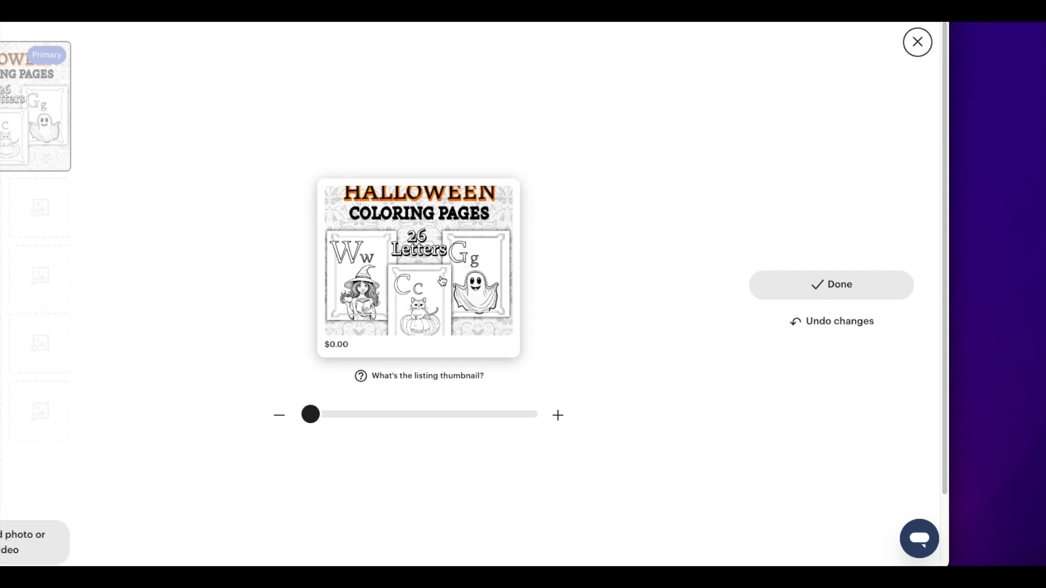
pyautogui.moveTo(446, 259); pyautogui.dragTo(434, 290)
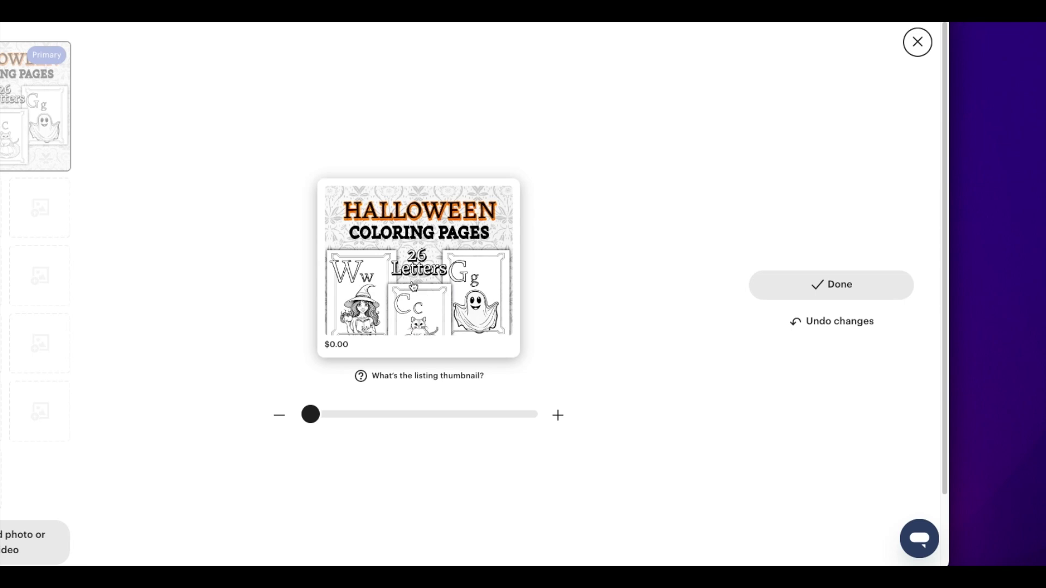
pyautogui.moveTo(413, 284); pyautogui.dragTo(414, 281)
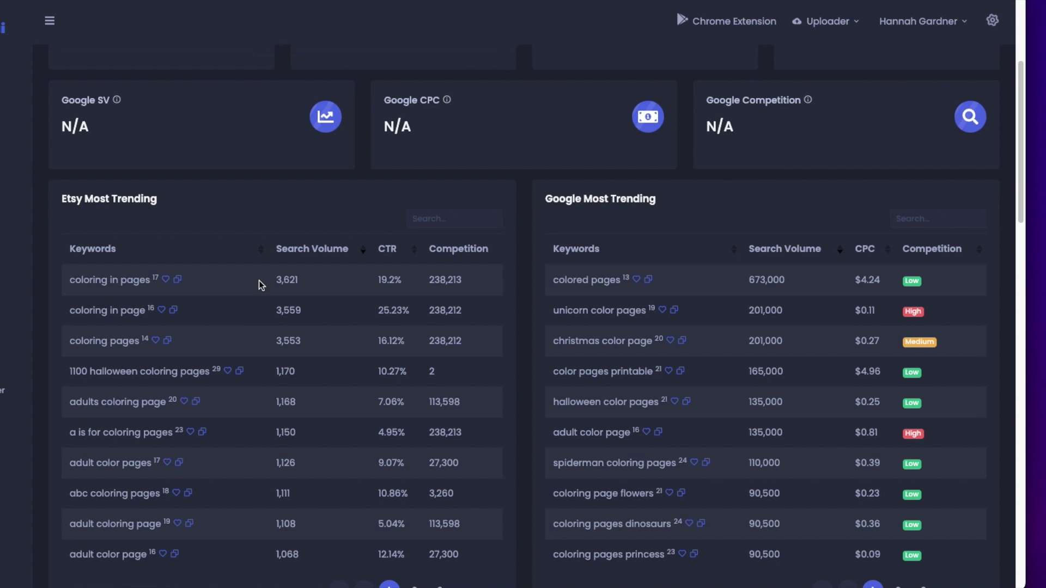
# - Save the Etsy trending keyword "coloring in pages" to favorites in a new category named "Coloring Pages"
pyautogui.doubleClick(287, 280)
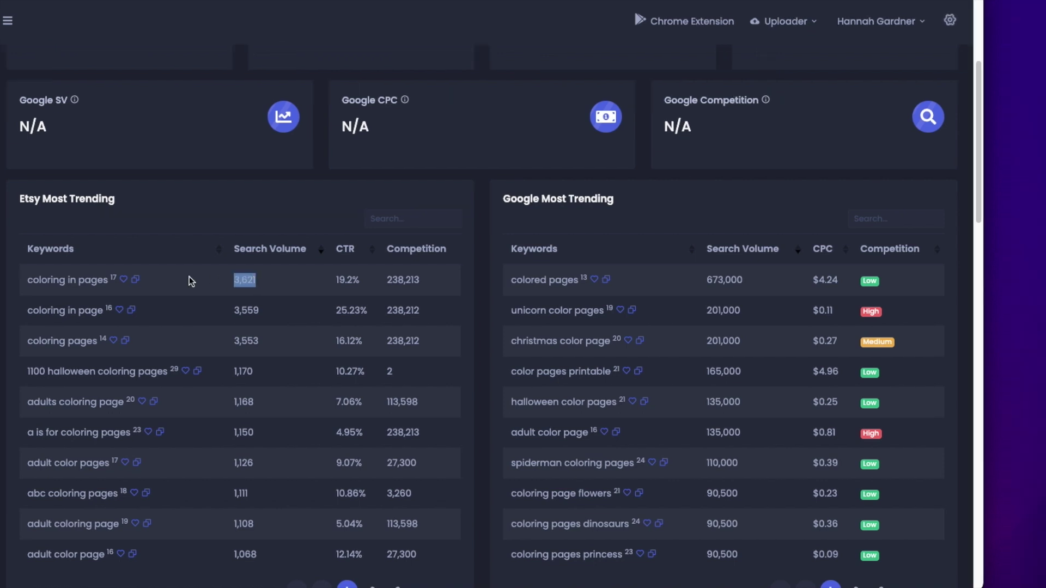
pyautogui.click(124, 280)
pyautogui.click(264, 166)
pyautogui.click(374, 194)
pyautogui.write('Coloring Pahe')
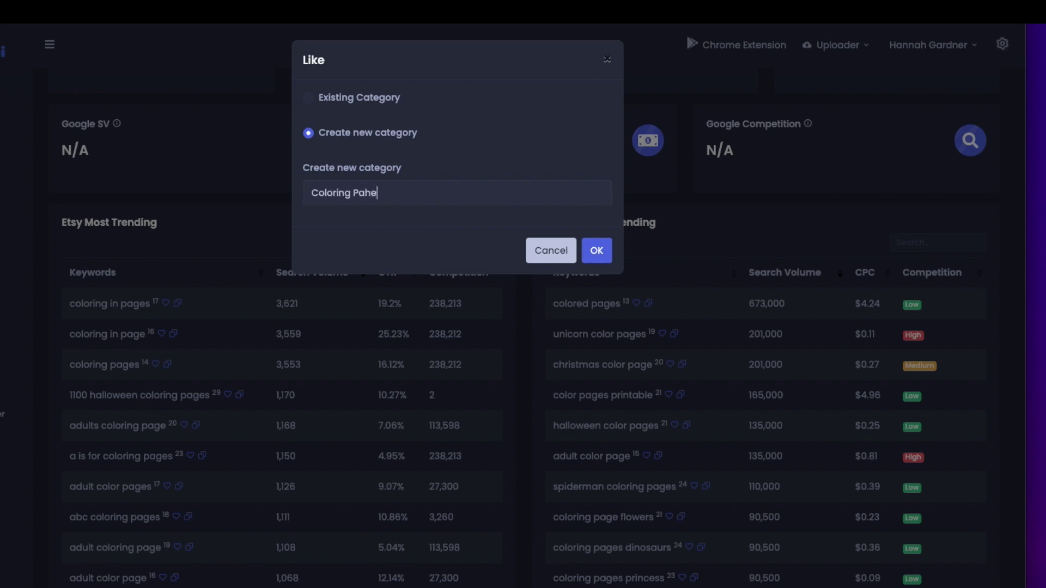
pyautogui.press('BackSpace')
pyautogui.press('BackSpace')
pyautogui.write('ges')
pyautogui.click(595, 248)
# - Save the keywords "abc coloring pages", "a is for coloring pages" and "color pages printable" to the existing Coloring Pages category
pyautogui.scroll(-3, 181, 340)
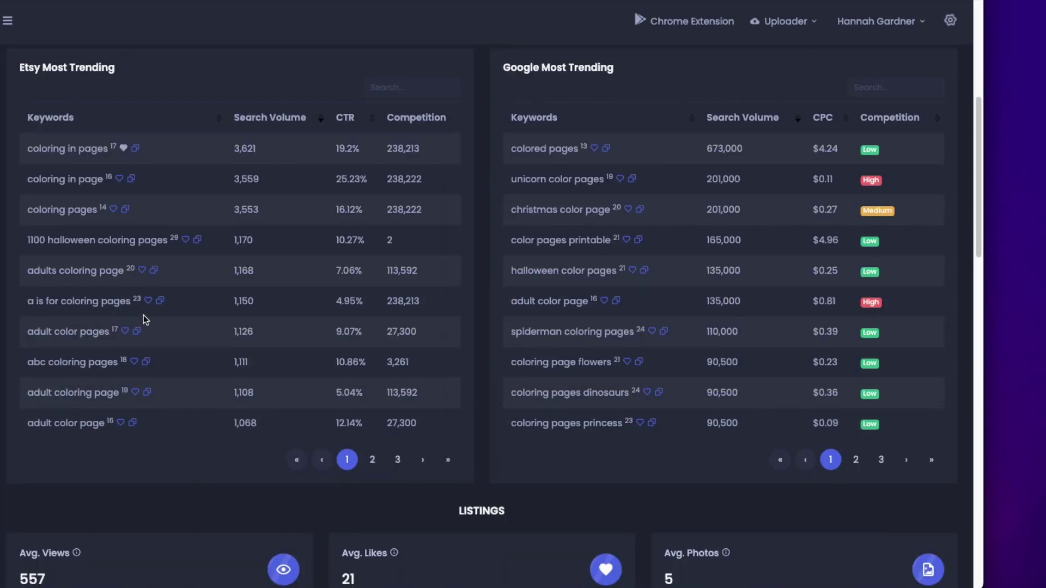
pyautogui.click(148, 302)
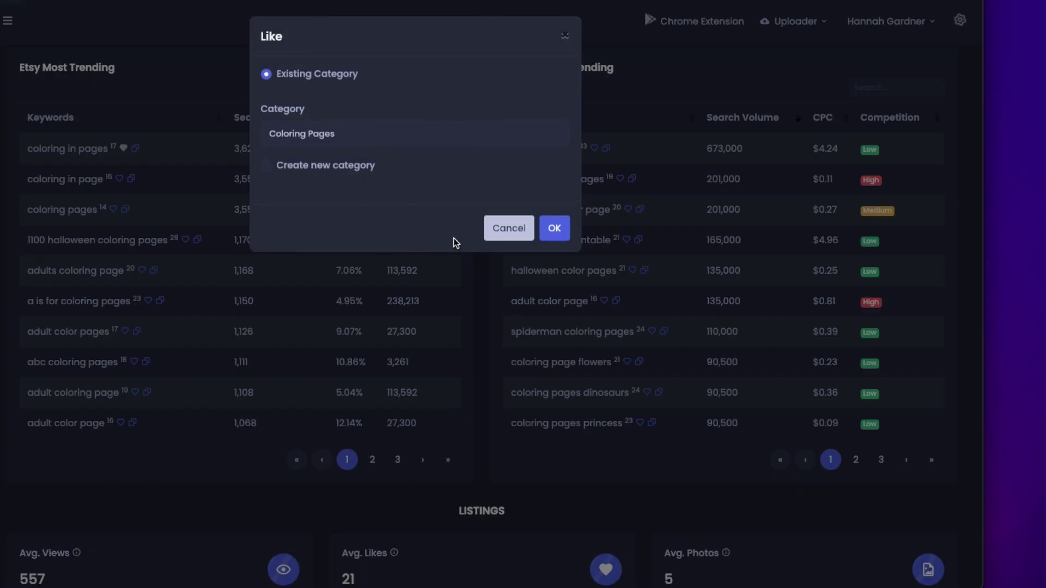
pyautogui.click(552, 227)
pyautogui.scroll(-3, 110, 318)
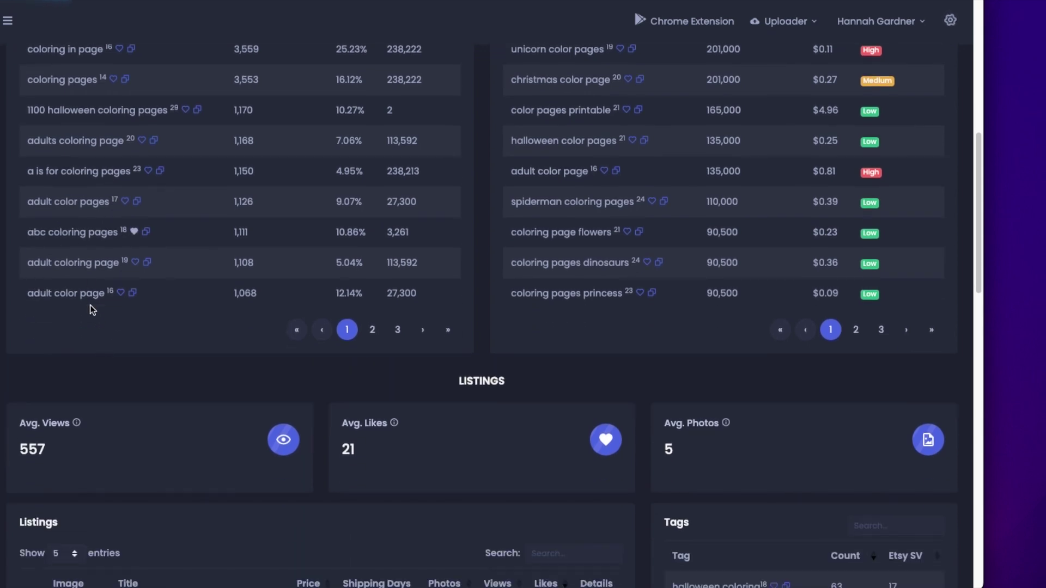
pyautogui.scroll(4, 491, 292)
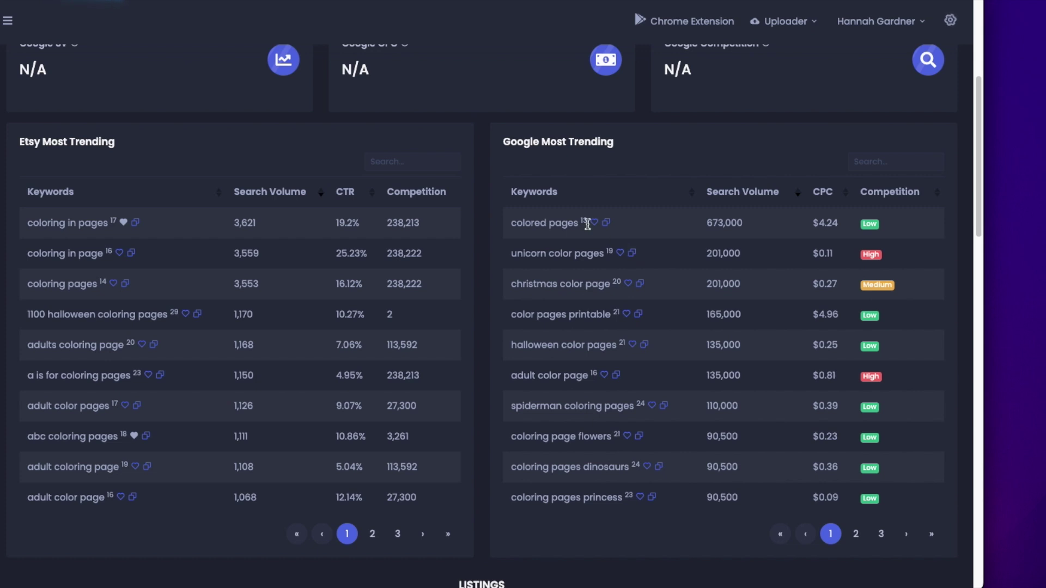
pyautogui.click(627, 316)
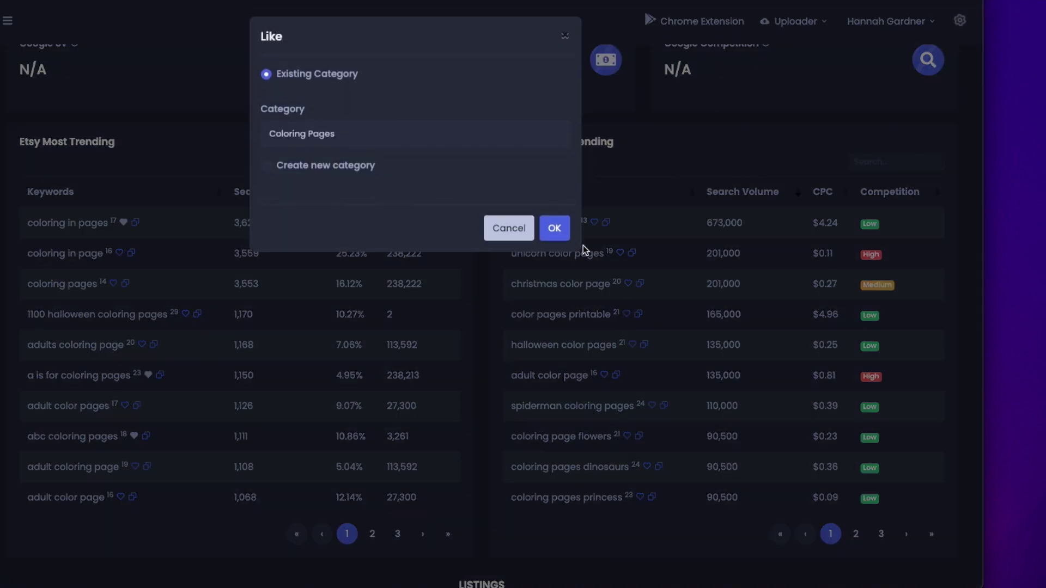
pyautogui.click(565, 235)
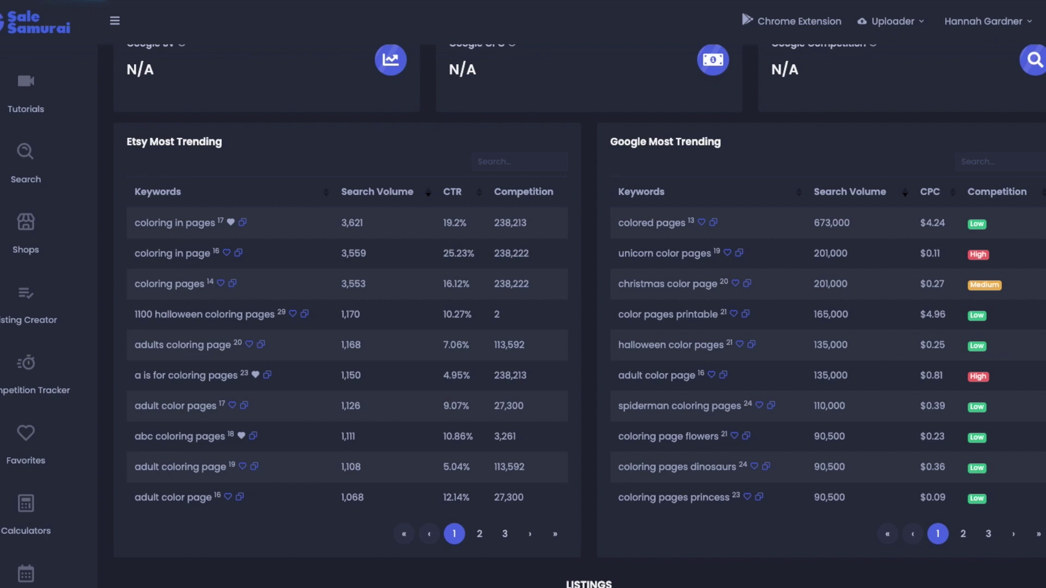
# - Open the favorite keywords saved in the Coloring Pages category to review their Etsy and Google figures
pyautogui.click(43, 292)
pyautogui.click(22, 439)
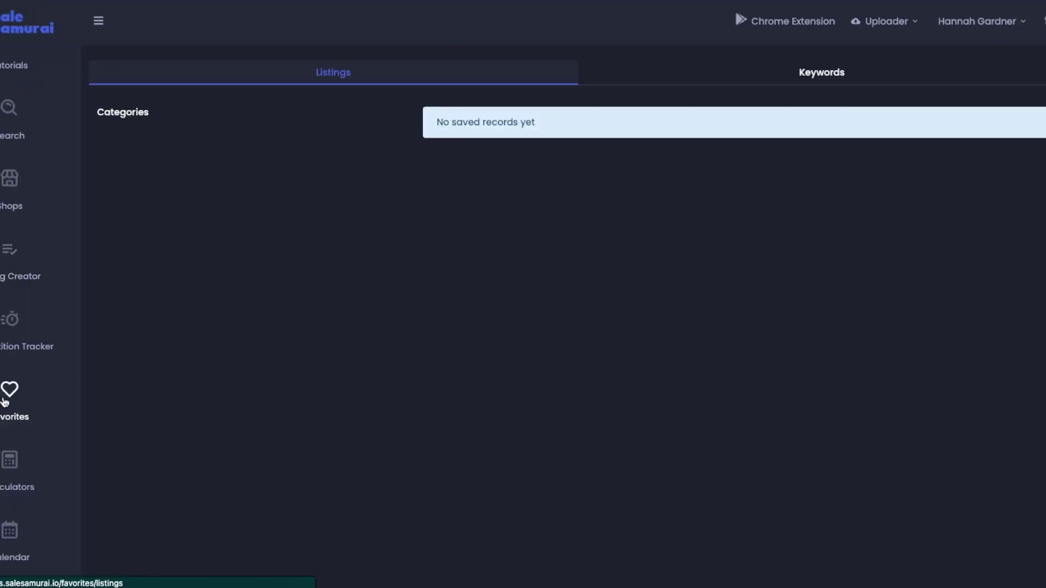
pyautogui.click(790, 75)
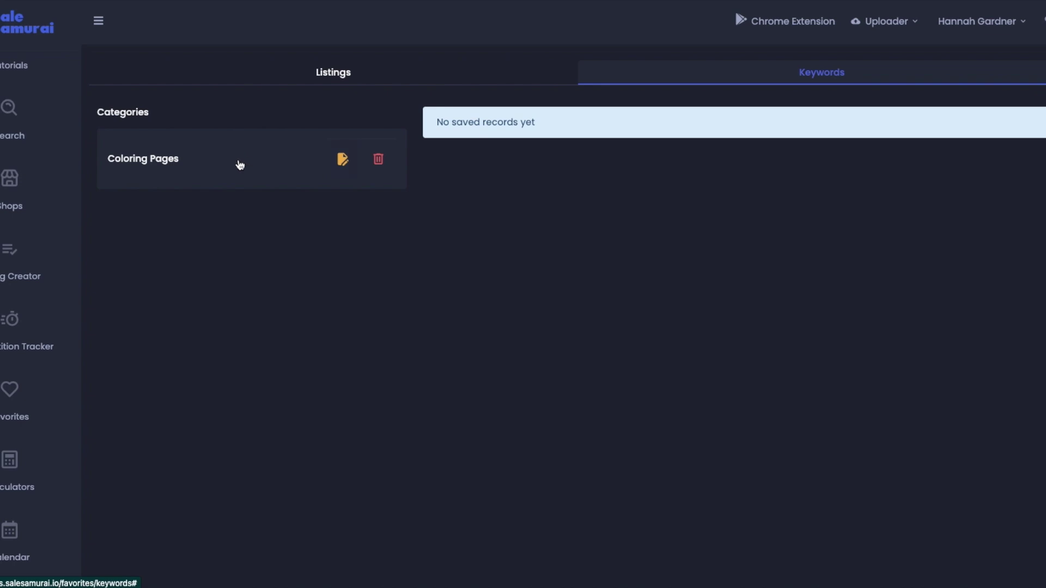
pyautogui.click(194, 167)
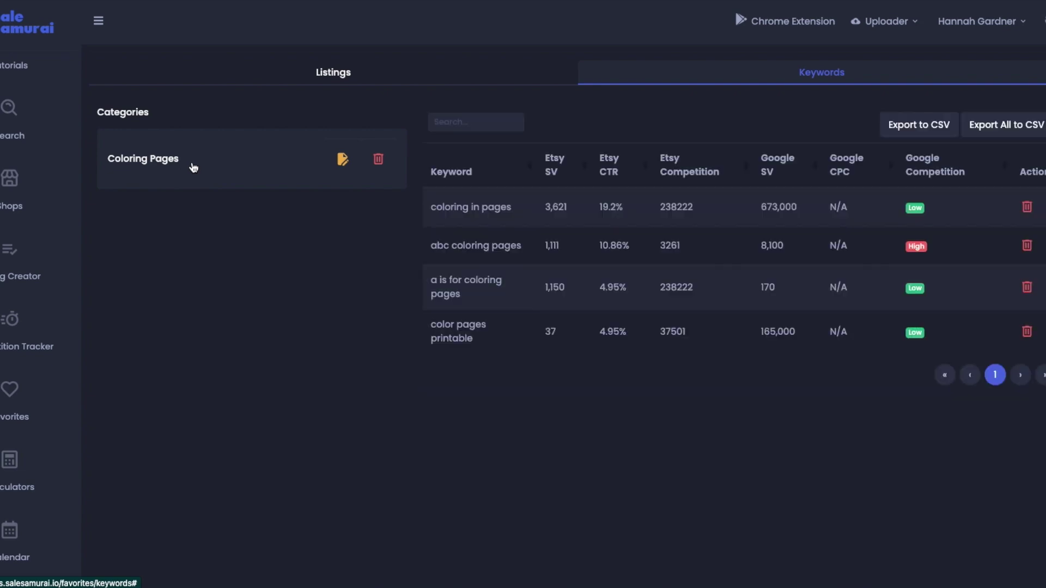